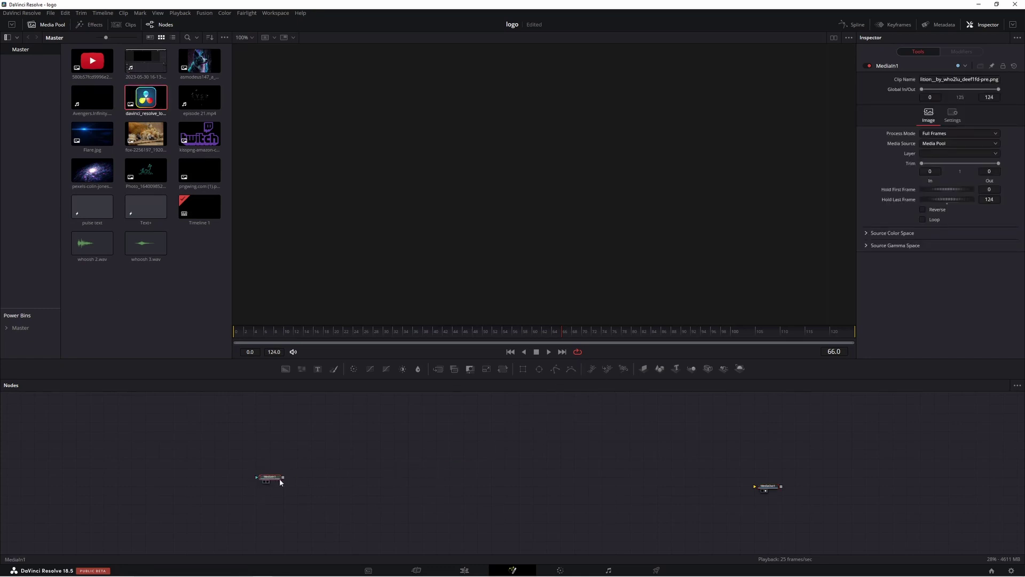
- Hide the Media Pool and switch the Fusion page to a dual-viewer layout
{"action": "left_click", "coordinate": [48, 25]}
{"action": "left_click", "coordinate": [833, 38]}
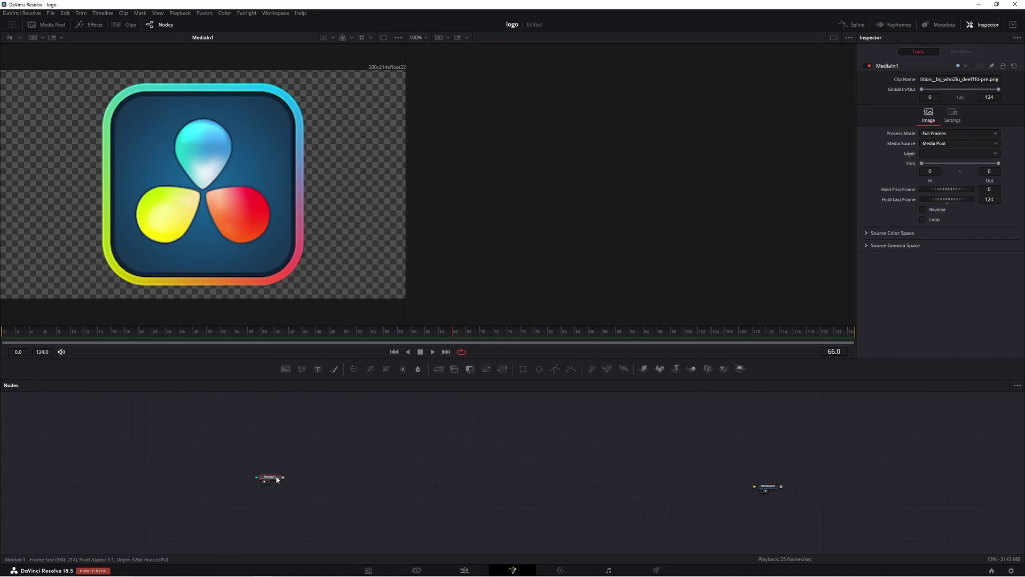
- Add a Merge 3D node and a Renderer 3D node, connect the renderer to MediaOut1 and align both with it
{"action": "left_click", "coordinate": [535, 468]}
{"action": "left_click", "coordinate": [693, 369]}
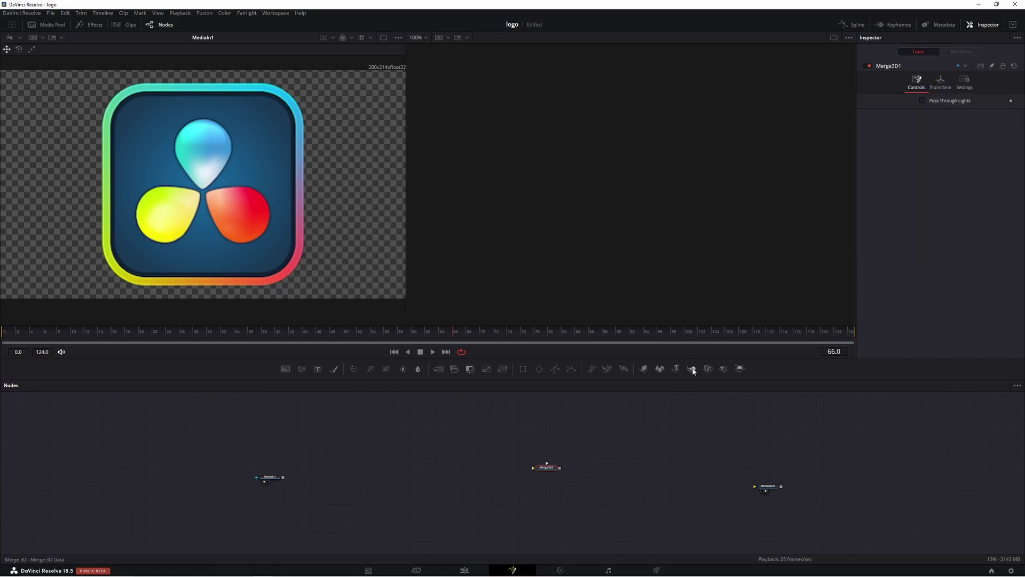
{"action": "left_click", "coordinate": [740, 368]}
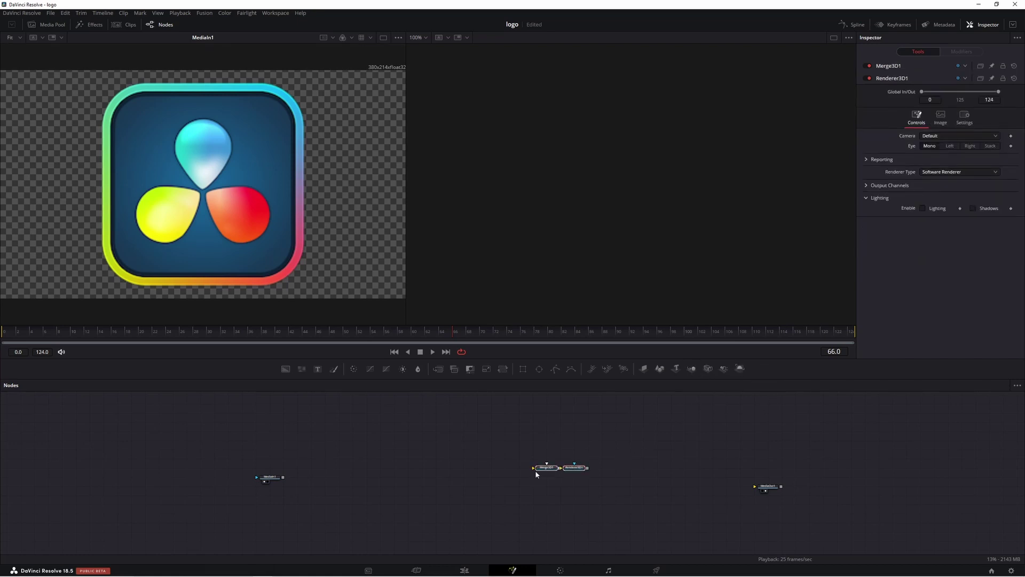
{"action": "left_click_drag", "start_coordinate": [545, 468], "coordinate": [756, 490]}
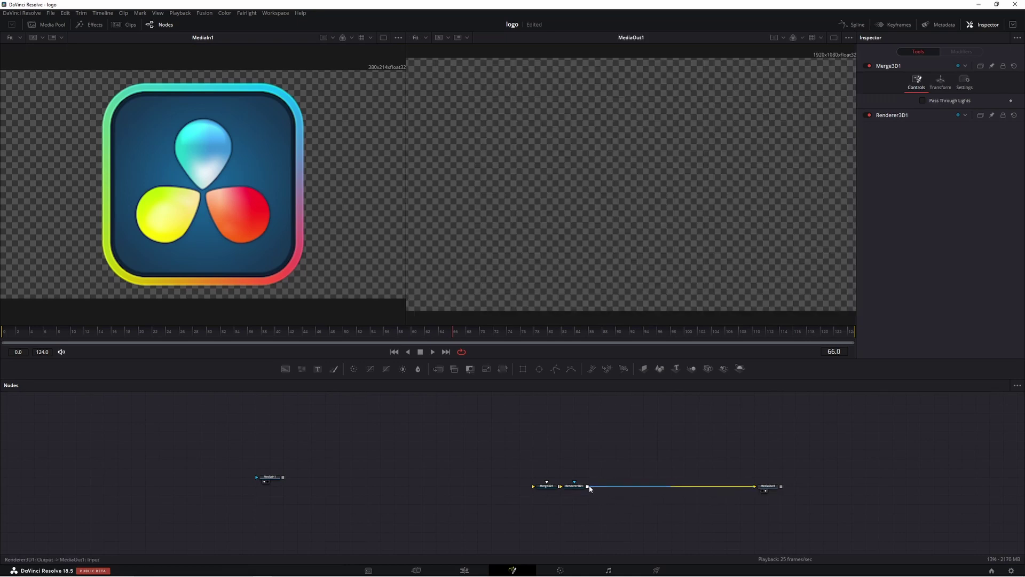
- Place Renderer3D1 midway between Merge3D1 and MediaOut1 and set its renderer type to OpenGL Renderer
{"action": "left_click_drag", "start_coordinate": [577, 487], "coordinate": [672, 488]}
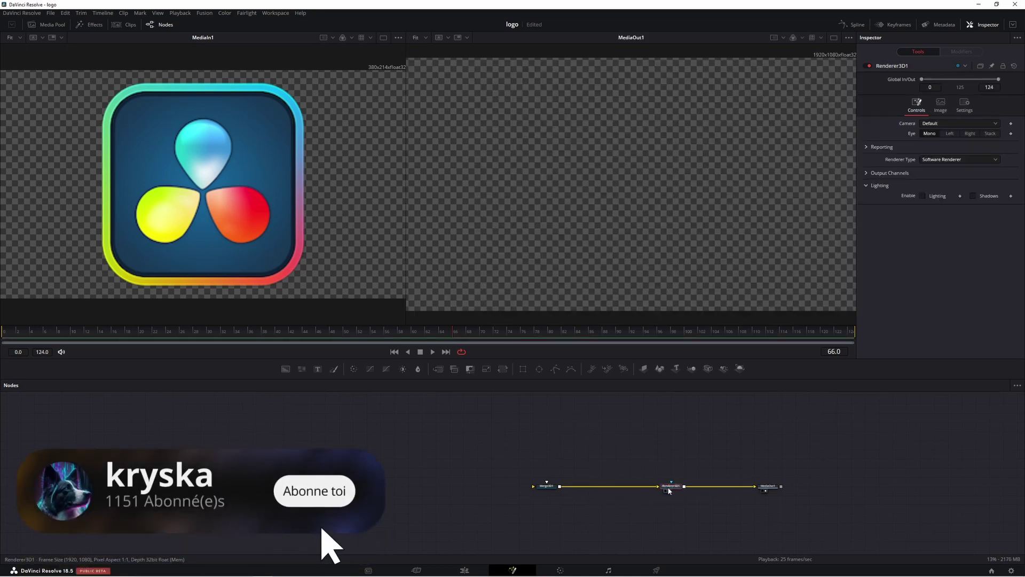
{"action": "left_click", "coordinate": [957, 160]}
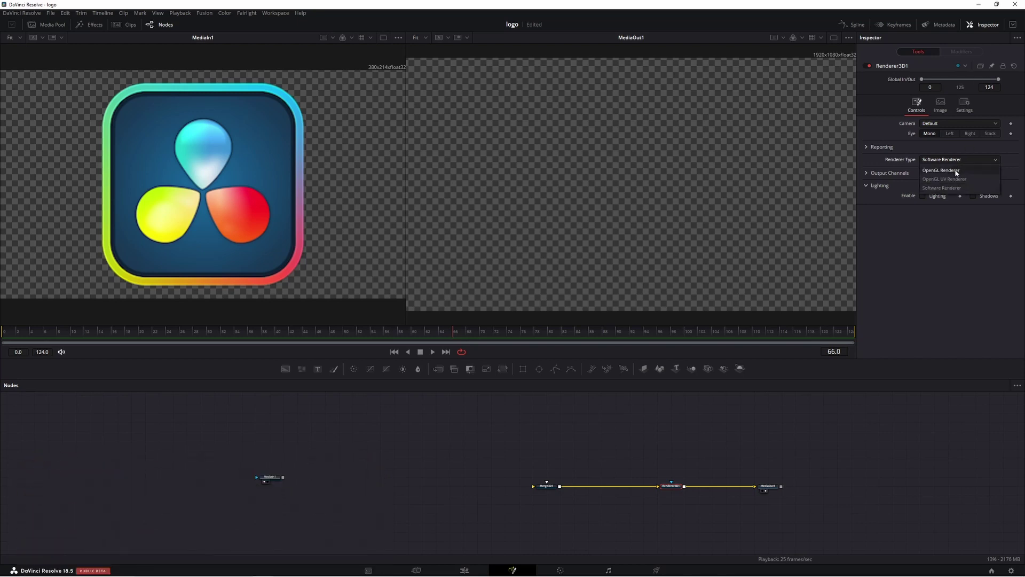
{"action": "left_click", "coordinate": [956, 169]}
- Add an Image Plane 3D node after MediaIn1 and display it in the first viewer, seen from the side
{"action": "left_click", "coordinate": [271, 477]}
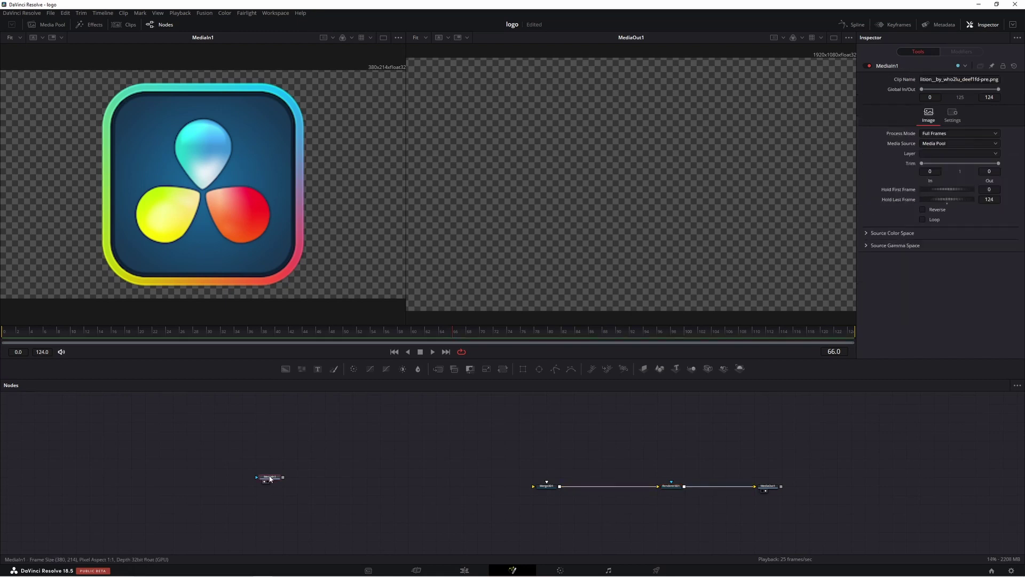
{"action": "left_click", "coordinate": [644, 369]}
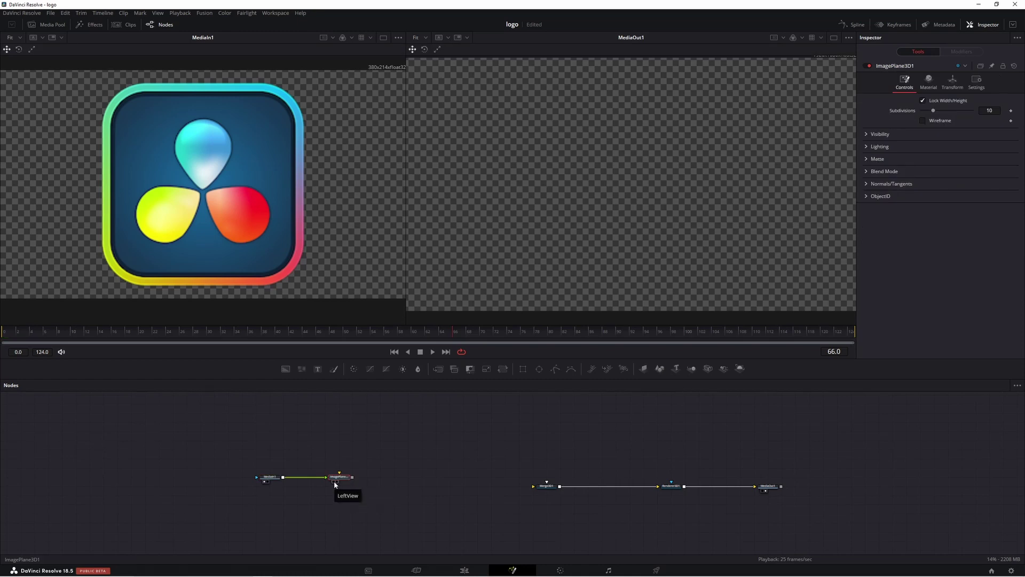
{"action": "left_click", "coordinate": [335, 482]}
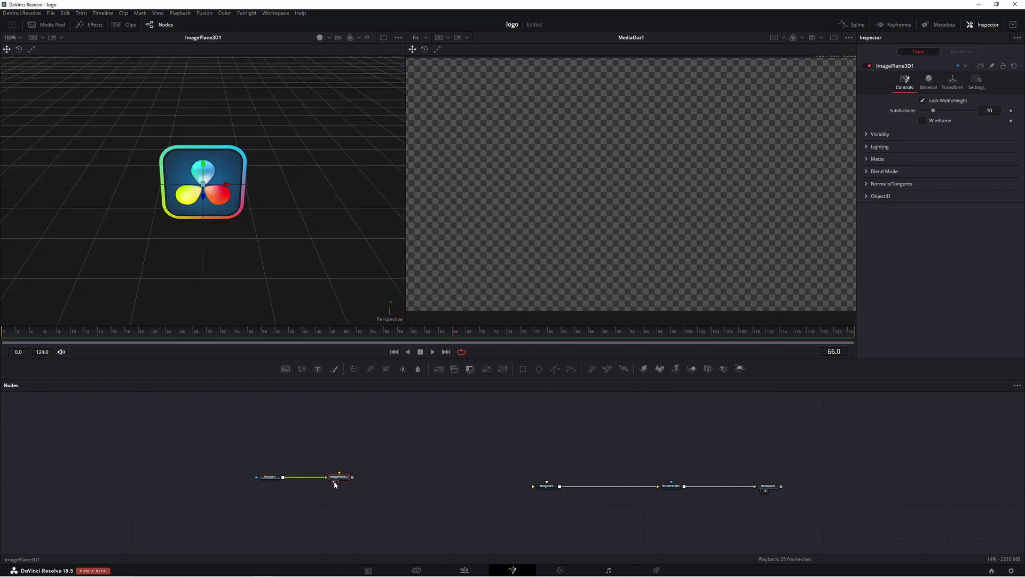
{"action": "left_click_drag", "start_coordinate": [224, 251], "coordinate": [299, 238]}
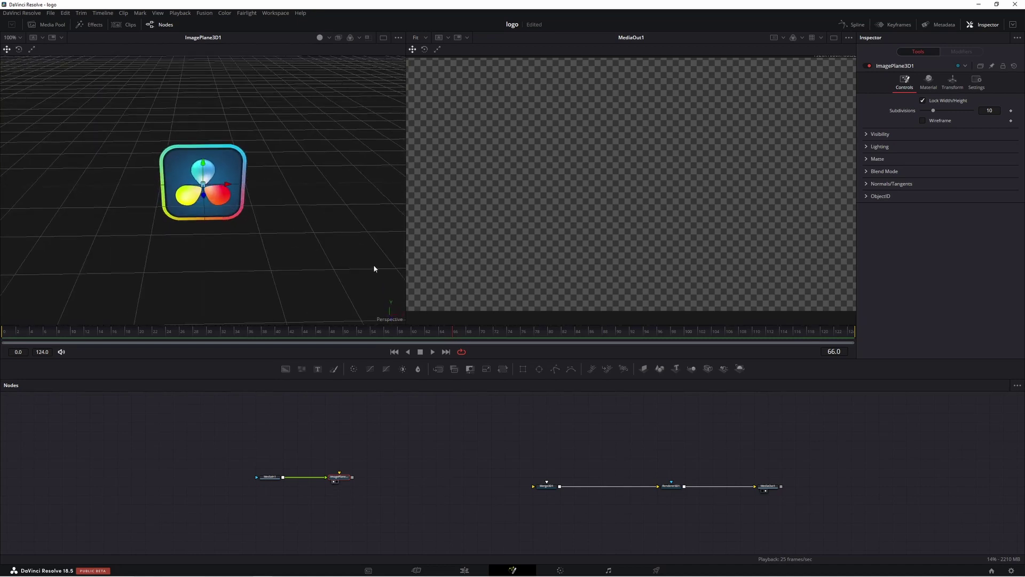
{"action": "left_click_drag", "start_coordinate": [347, 252], "coordinate": [190, 243]}
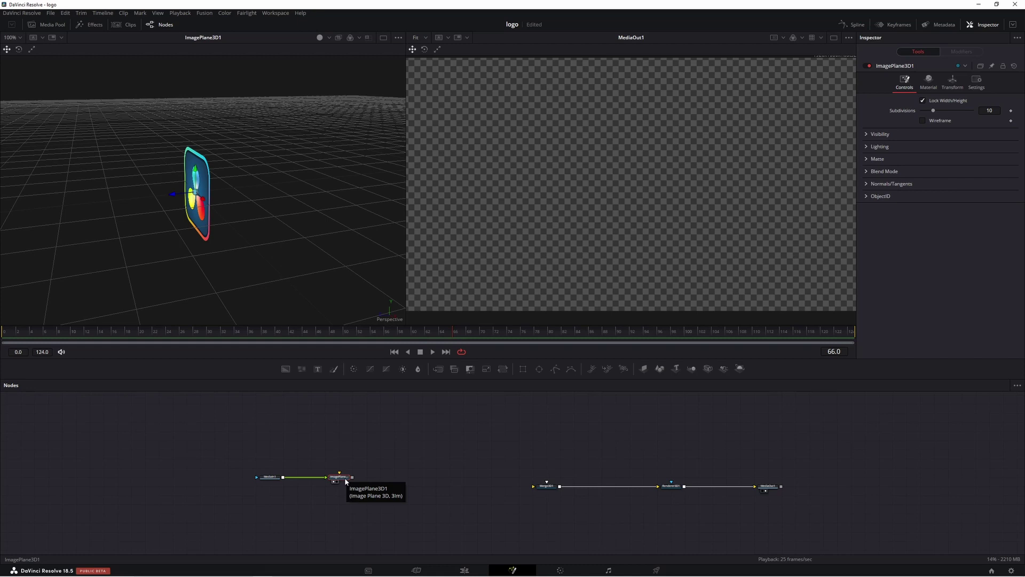
- Search the tools for "dup" and add a Duplicate 3D node after the image plane
{"action": "key", "text": "shift+space"}
{"action": "type", "text": "dup"}
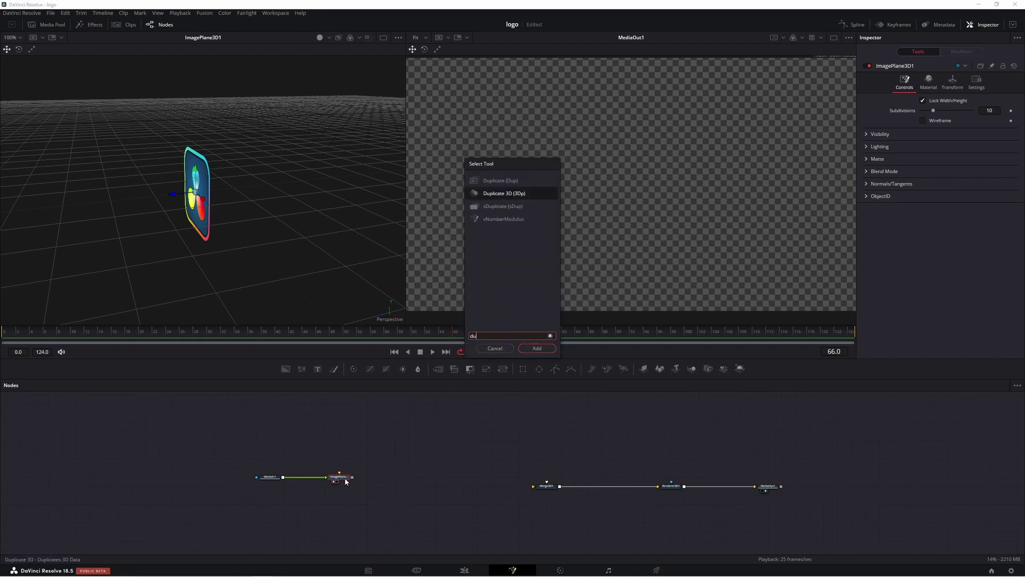
{"action": "left_click", "coordinate": [506, 194]}
{"action": "left_click", "coordinate": [537, 349]}
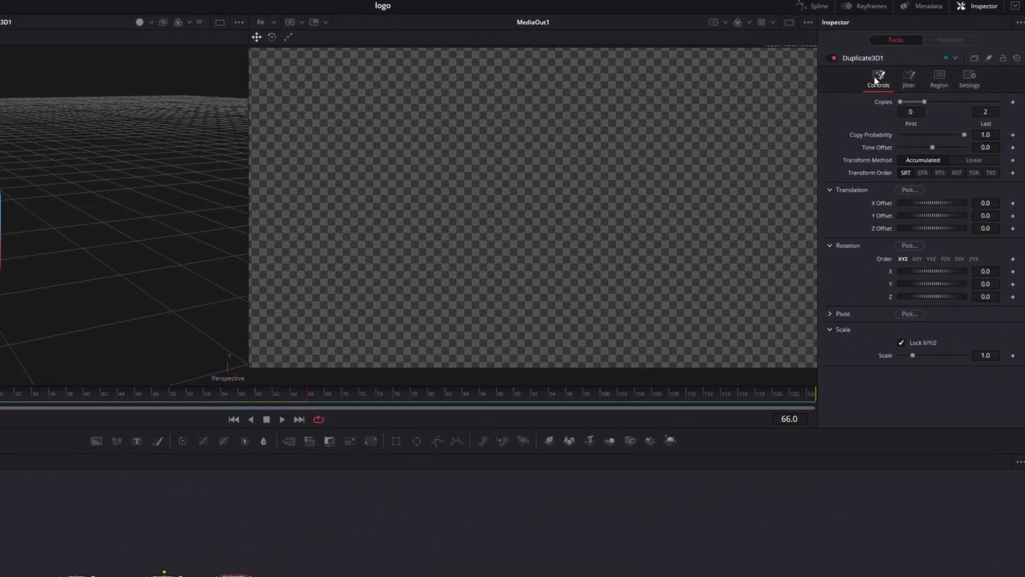
- Set the Duplicate 3D node's translation Z Offset to -0.04
{"action": "left_click", "coordinate": [994, 111]}
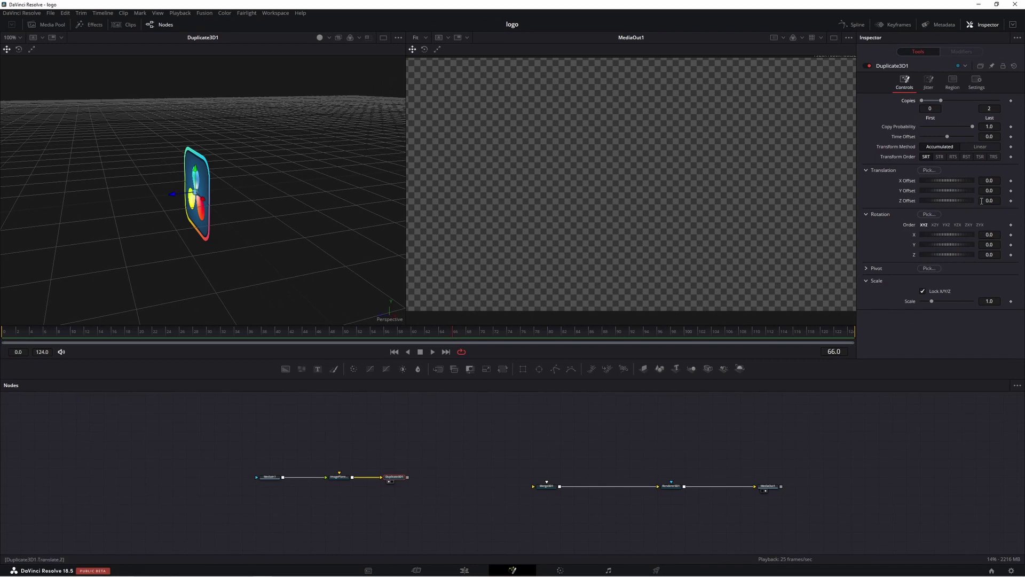
{"action": "left_click_drag", "start_coordinate": [984, 200], "coordinate": [997, 200]}
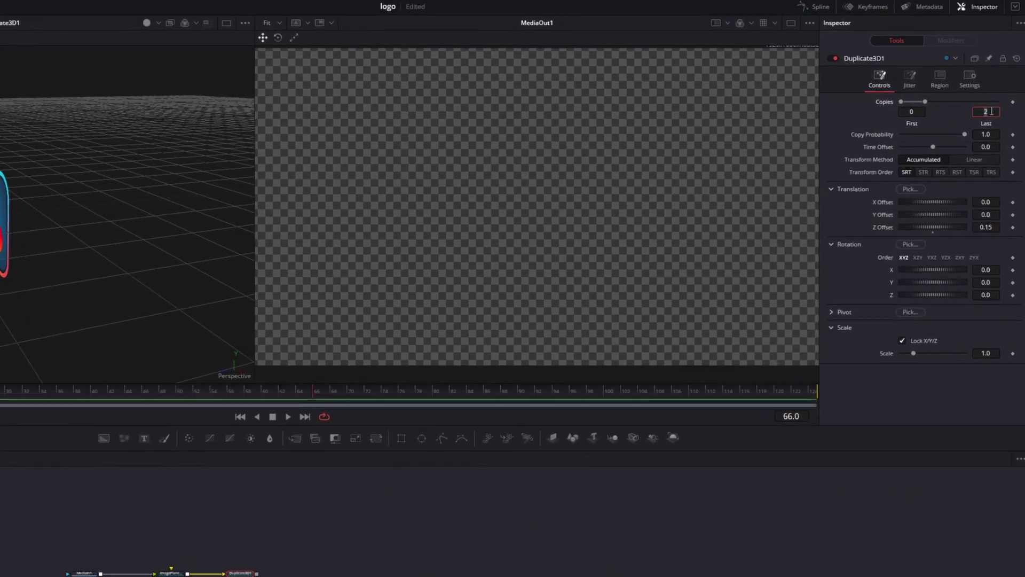
{"action": "left_click", "coordinate": [992, 228]}
{"action": "type", "text": "-0.04"}
{"action": "key", "text": "Return"}
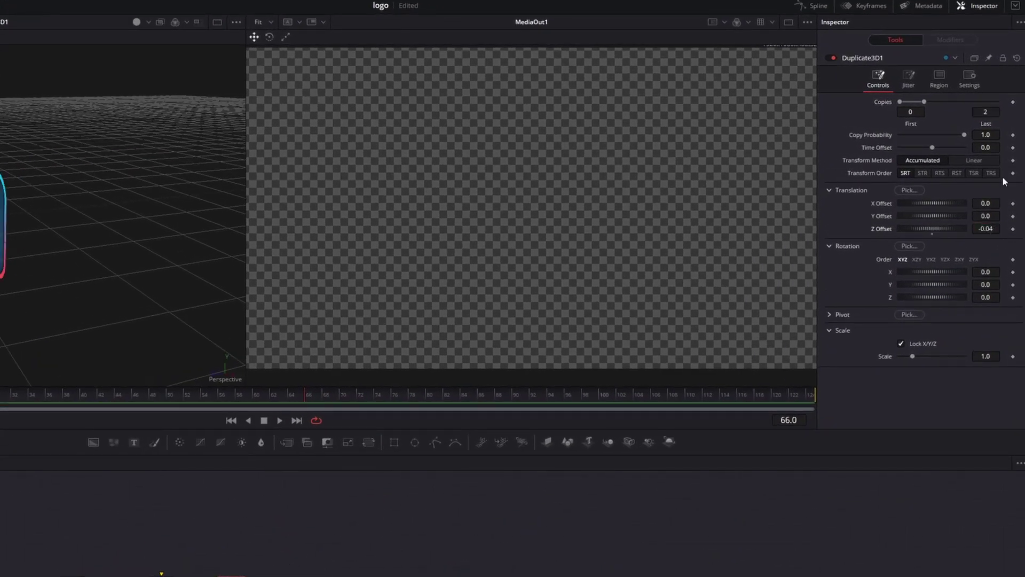
- Set the Duplicate 3D node's last copy to 150 and check the stacked logo in perspective
{"action": "left_click", "coordinate": [995, 112]}
{"action": "type", "text": "150"}
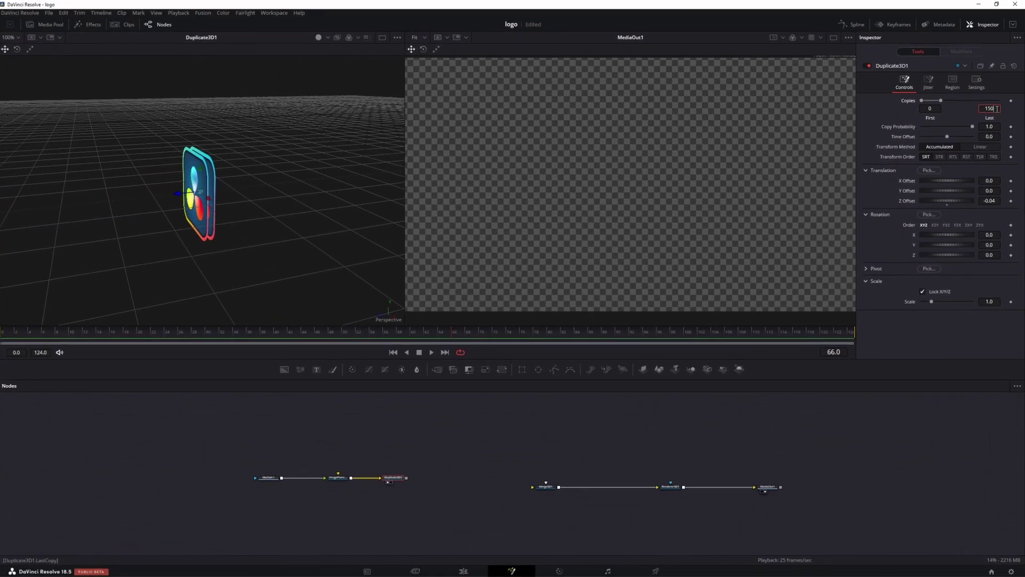
{"action": "key", "text": "Return"}
{"action": "left_click_drag", "start_coordinate": [313, 242], "coordinate": [410, 222]}
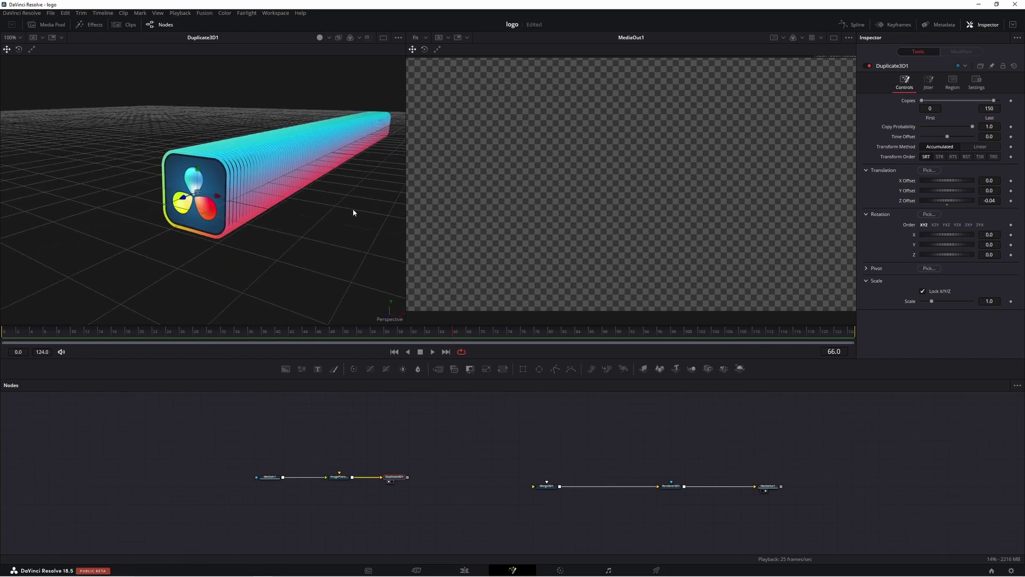
- Reduce the copy spacing with a Z Offset of -0.002 and inspect the logo's side
{"action": "left_click", "coordinate": [998, 200]}
{"action": "key", "text": "BackSpace"}
{"action": "type", "text": "02"}
{"action": "key", "text": "Return"}
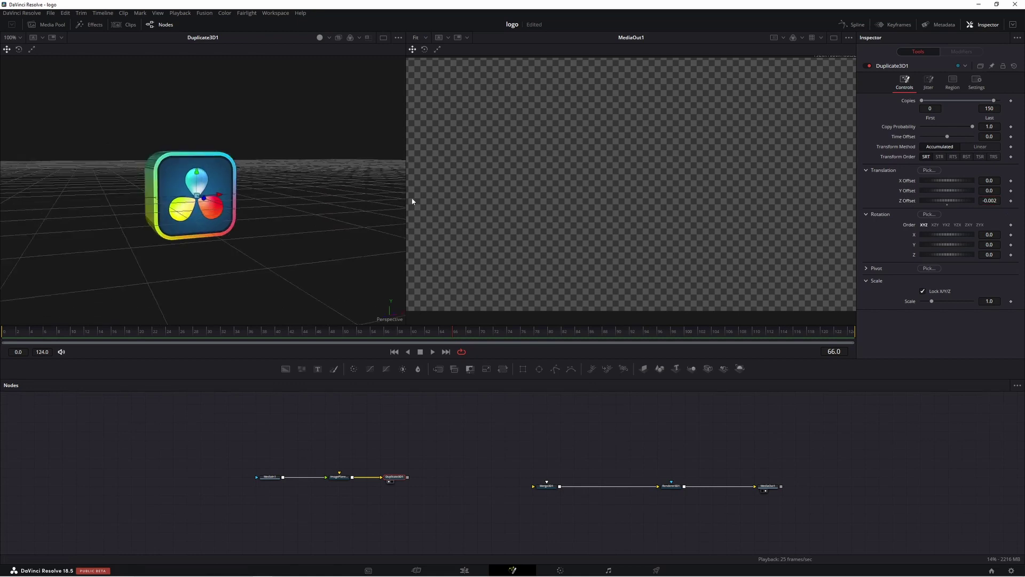
{"action": "left_click_drag", "start_coordinate": [363, 209], "coordinate": [183, 205]}
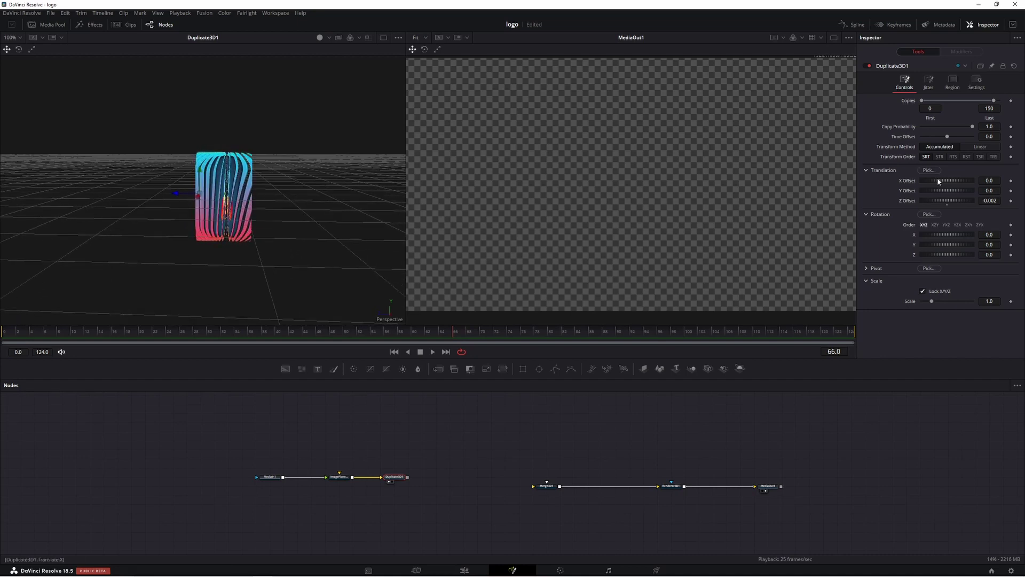
- Set the duplicate's Z Offset to -0.0015 and inspect the gaps between copies from the side
{"action": "left_click", "coordinate": [993, 200]}
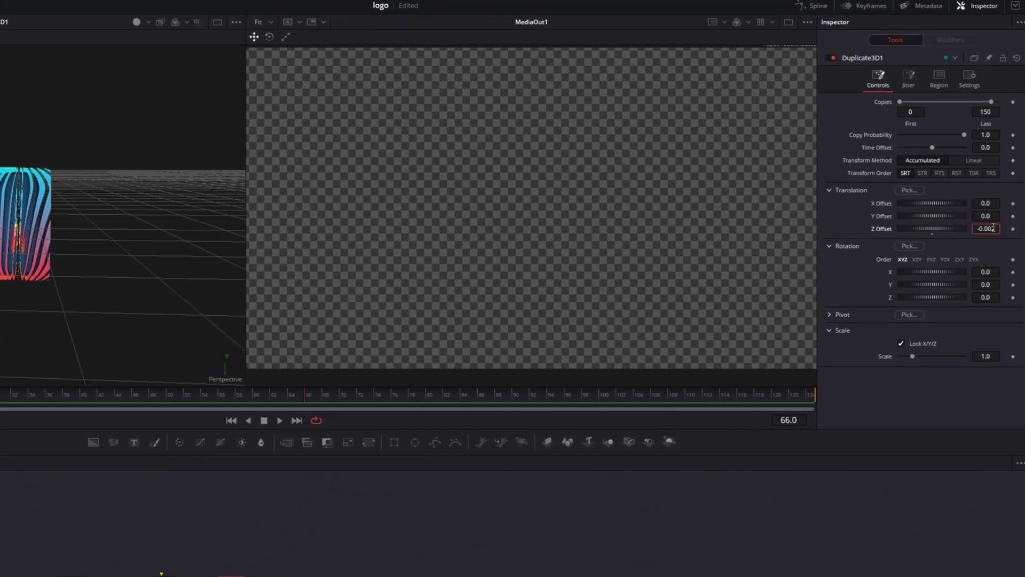
{"action": "key", "text": "BackSpace"}
{"action": "type", "text": "15"}
{"action": "key", "text": "Return"}
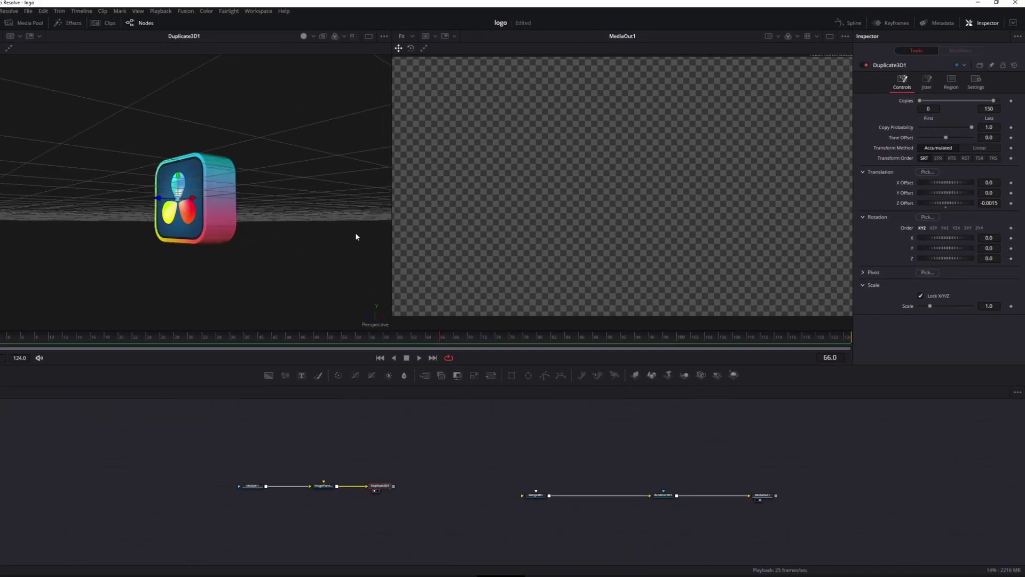
{"action": "left_click_drag", "start_coordinate": [356, 237], "coordinate": [273, 259]}
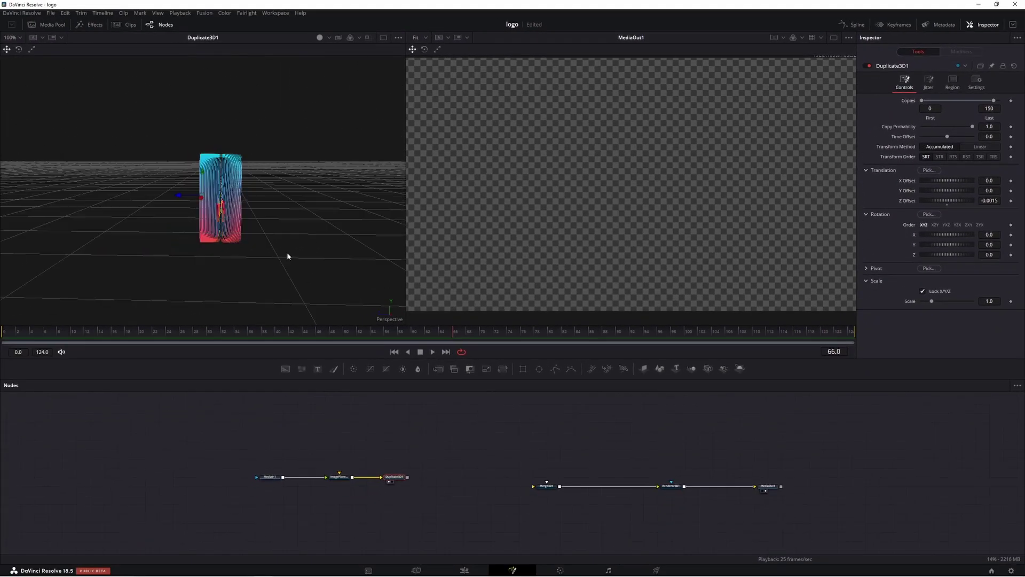
- Set the duplicate's Z Offset to -0.001 and view the logo's edge
{"action": "left_click", "coordinate": [999, 200]}
{"action": "key", "text": "BackSpace"}
{"action": "key", "text": "Return"}
{"action": "mouse_move", "coordinate": [213, 264]}
{"action": "left_mouse_down"}
{"action": "mouse_move", "coordinate": [309, 280]}
{"action": "mouse_move", "coordinate": [321, 270]}
{"action": "mouse_move", "coordinate": [204, 272]}
{"action": "mouse_move", "coordinate": [223, 276]}
{"action": "left_mouse_up"}
- Set the Duplicate 3D node's last copy to 200 and its Z Offset to -0.0005
{"action": "left_click", "coordinate": [996, 108]}
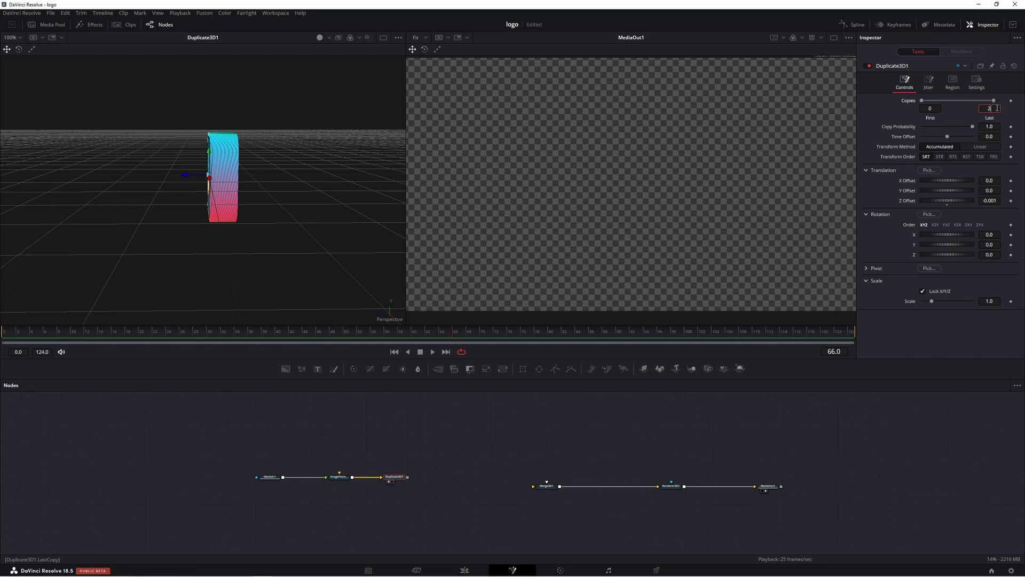
{"action": "type", "text": "200"}
{"action": "key", "text": "Return"}
{"action": "left_click", "coordinate": [999, 201]}
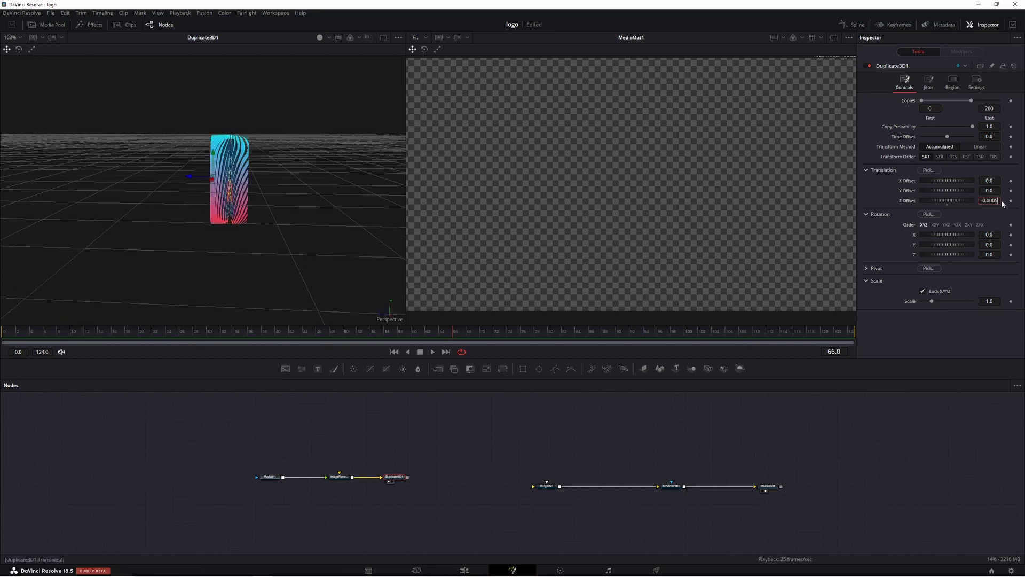
{"action": "left_click_drag", "start_coordinate": [397, 222], "coordinate": [85, 260]}
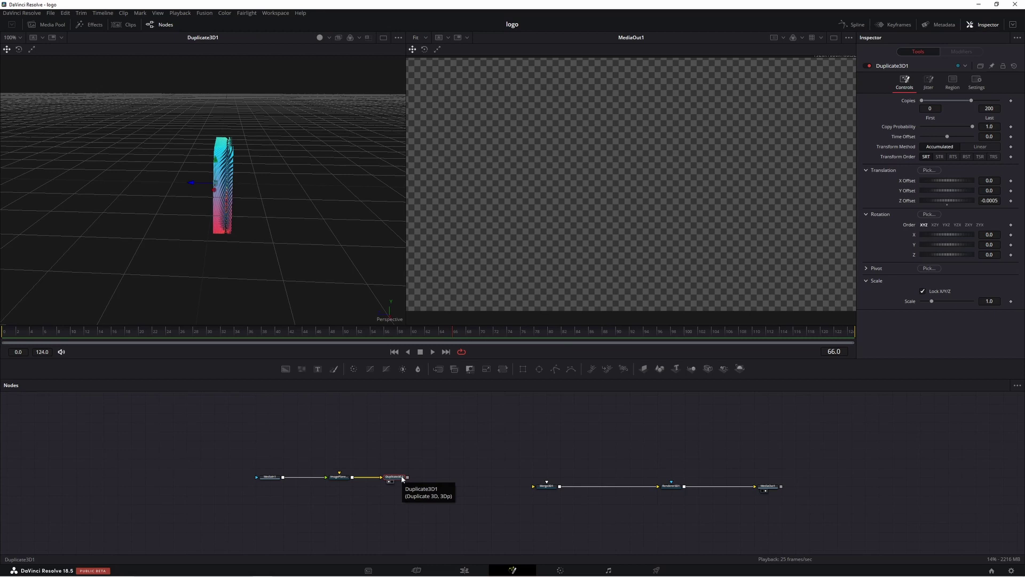
- Search the tools for "transform 3d" and add a Transform 3D node after Duplicate3D1
{"action": "key", "text": "shift+space"}
{"action": "type", "text": "tra"}
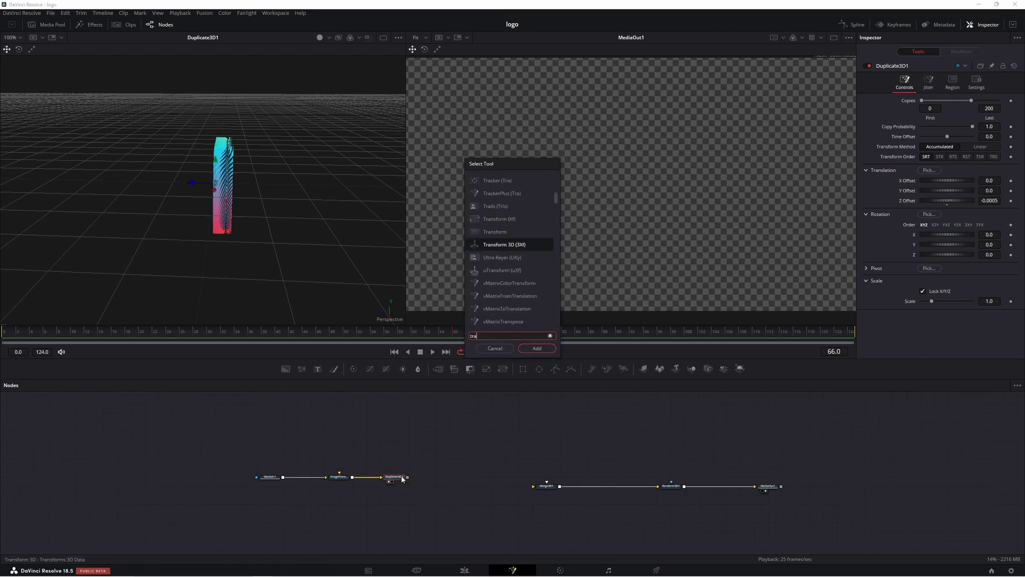
{"action": "type", "text": "nsform 3d"}
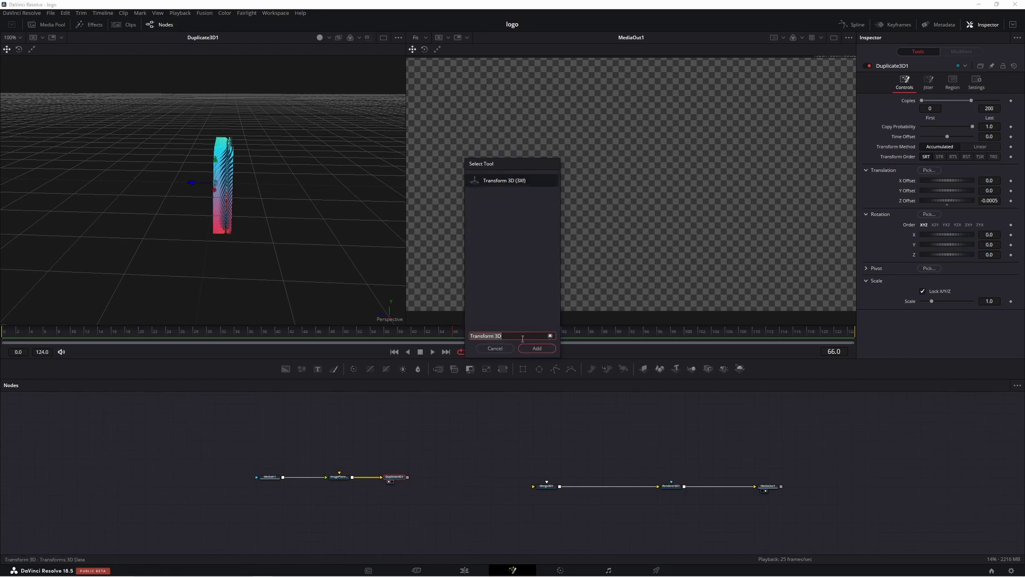
{"action": "left_click", "coordinate": [532, 348]}
- Connect Transform3D1 to Merge3D1 and align the logo's four nodes in one row with the merge
{"action": "left_click_drag", "start_coordinate": [434, 480], "coordinate": [463, 479]}
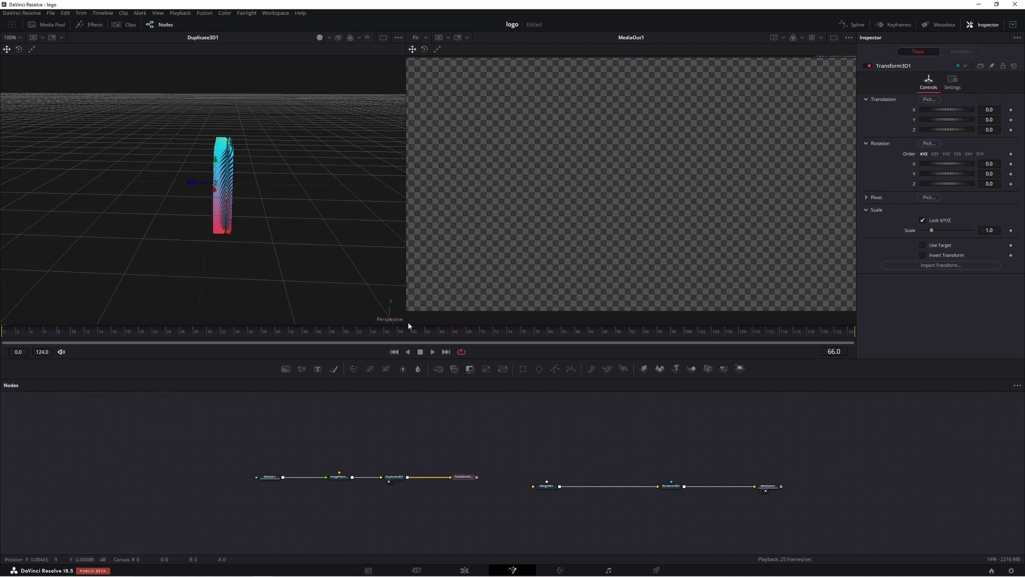
{"action": "left_click_drag", "start_coordinate": [479, 479], "coordinate": [251, 491]}
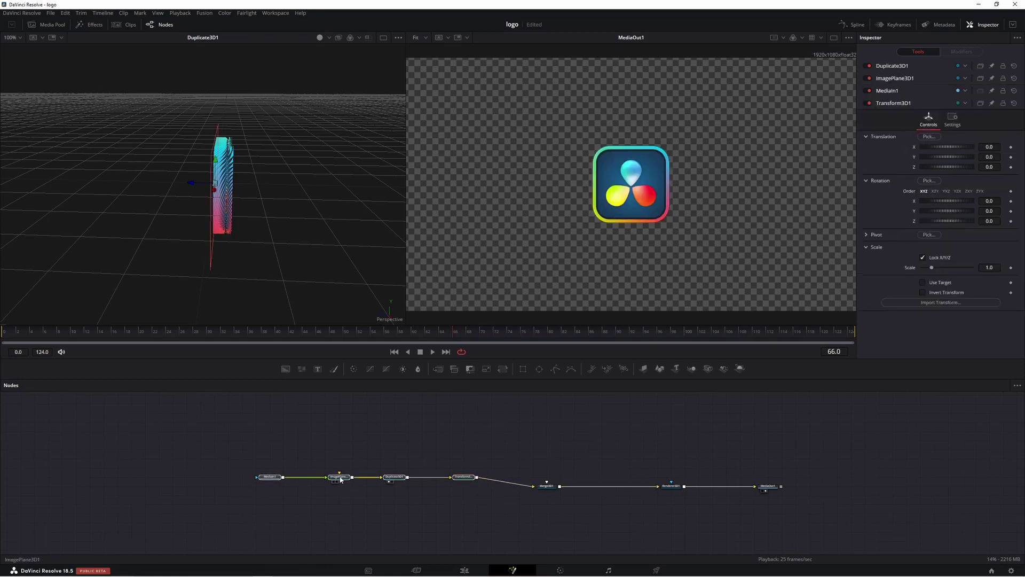
{"action": "left_click_drag", "start_coordinate": [341, 477], "coordinate": [338, 487]}
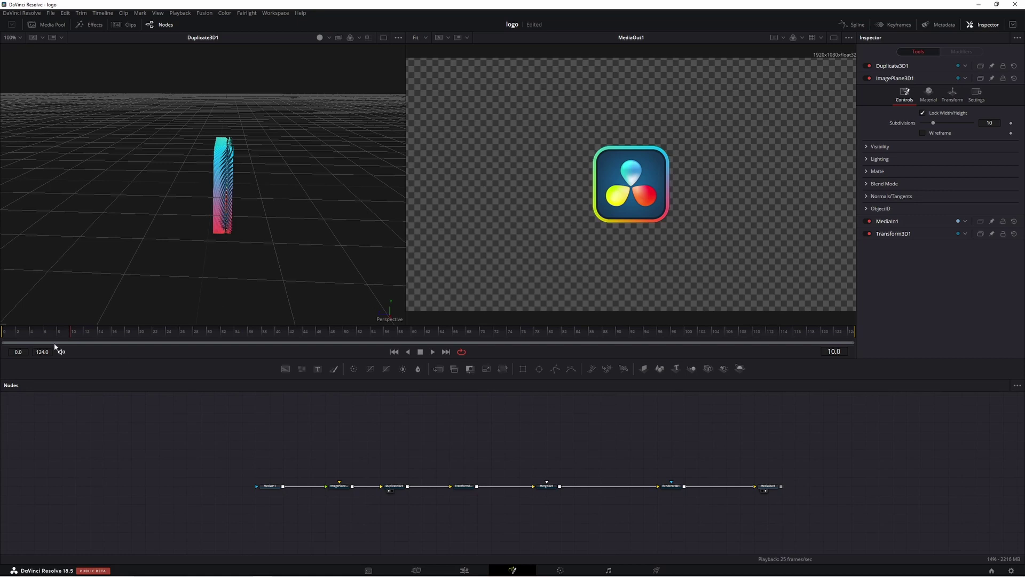
- Expand the Pivot settings of Transform3D1 and set the Z pivot to -0.044
{"action": "left_click", "coordinate": [463, 486]}
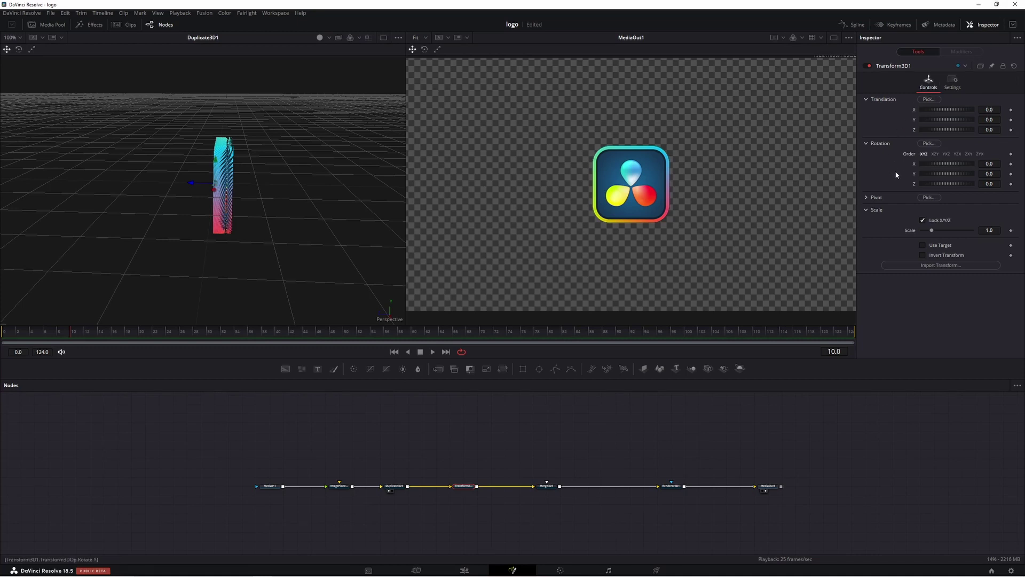
{"action": "left_click", "coordinate": [868, 197]}
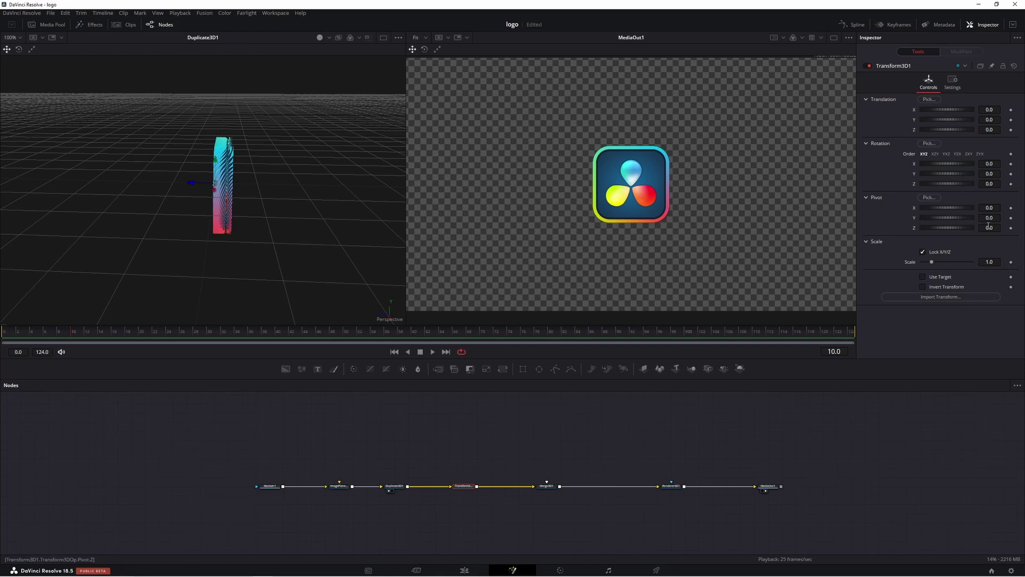
{"action": "left_click_drag", "start_coordinate": [988, 229], "coordinate": [977, 228]}
- Set keyframes for the X, Y and Z rotation of Transform3D1 at frame 10
{"action": "left_click", "coordinate": [1010, 164]}
{"action": "left_click", "coordinate": [1011, 174]}
{"action": "left_click", "coordinate": [1011, 184]}
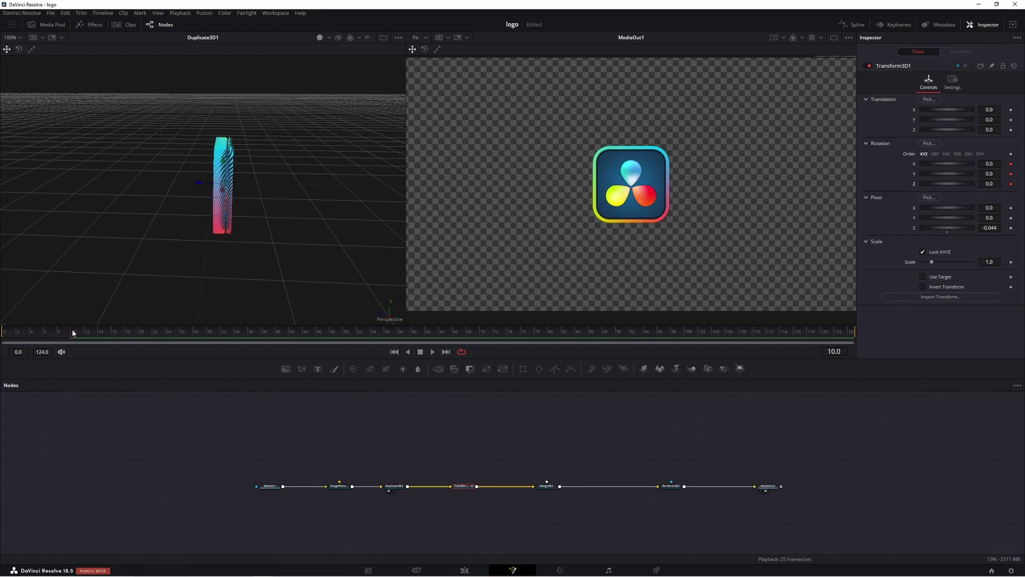
- At frame 110, set the Y rotation of Transform3D1 to 360
{"action": "left_click", "coordinate": [754, 332]}
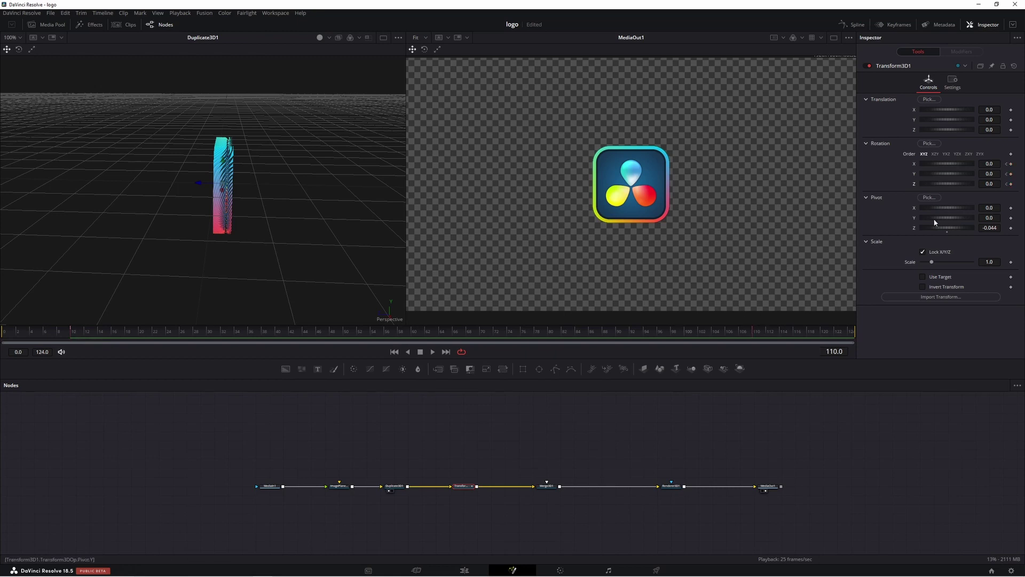
{"action": "left_click", "coordinate": [986, 173]}
{"action": "type", "text": "360"}
{"action": "key", "text": "Return"}
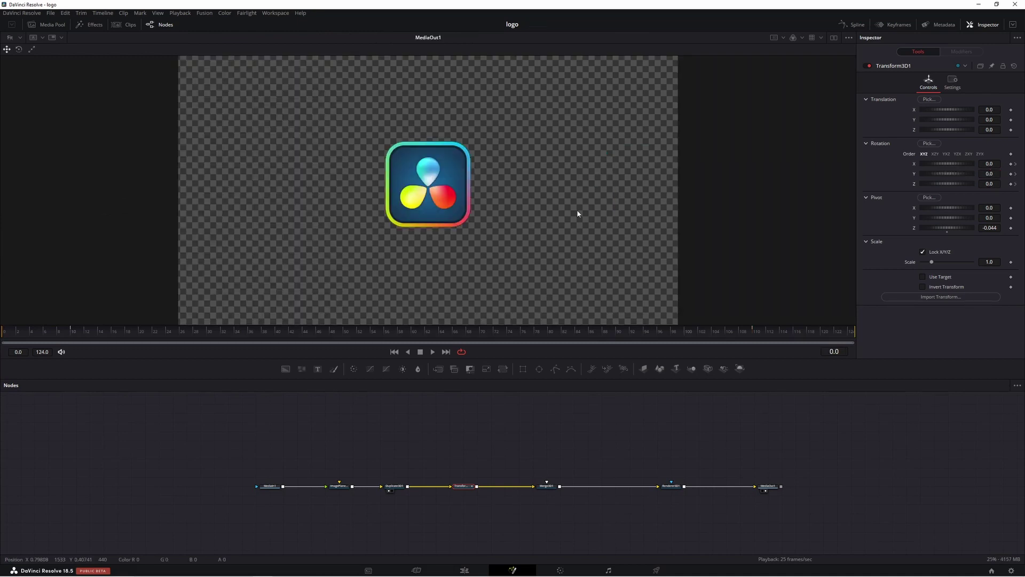
- Play back the rotation animation and scrub to frame 85 to inspect the logo's extruded edge
{"action": "key", "text": "space"}
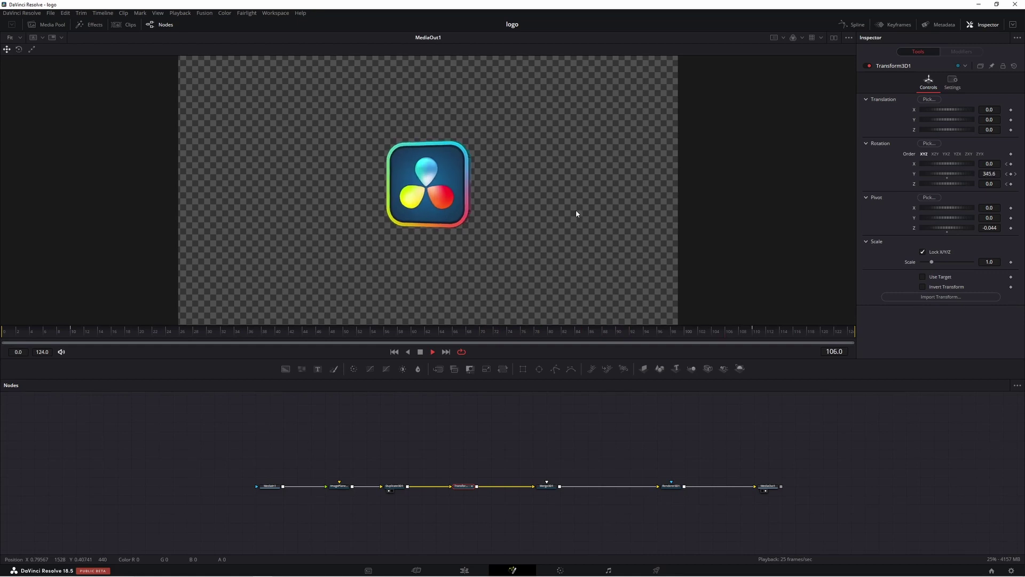
{"action": "key", "text": "space"}
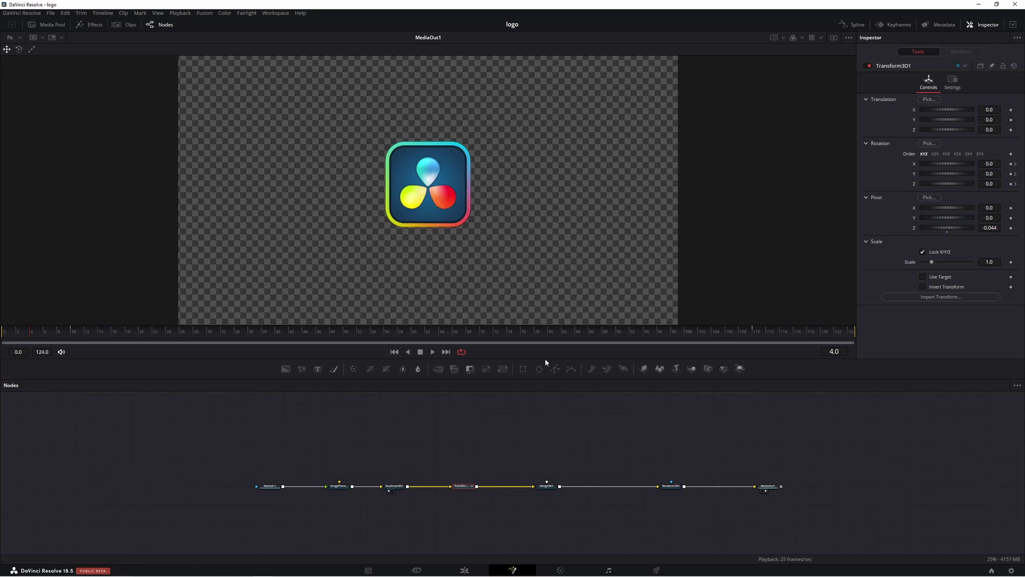
{"action": "left_click", "coordinate": [595, 341]}
{"action": "left_click_drag", "start_coordinate": [594, 341], "coordinate": [588, 340]}
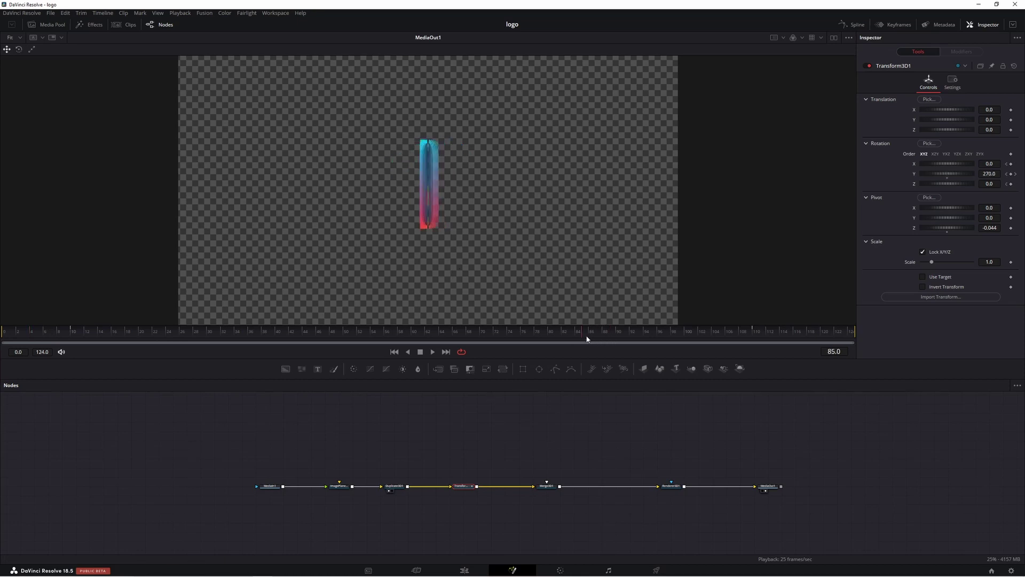
- Enable motion blur on Renderer3D1 with Center Bias 1.0 and Shutter Angle about 73.7, and raise its Quality
{"action": "left_click", "coordinate": [673, 487]}
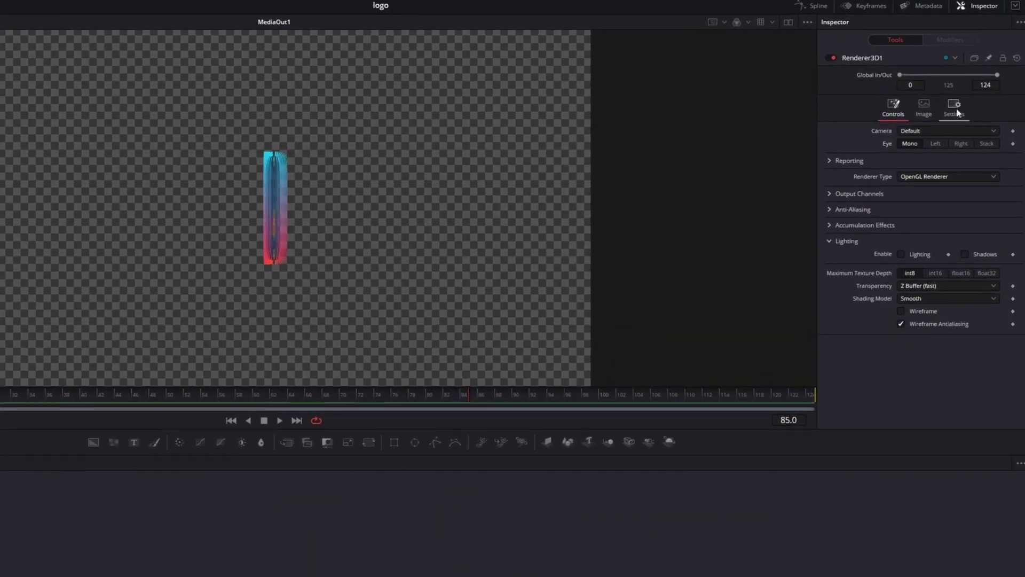
{"action": "left_click", "coordinate": [956, 109]}
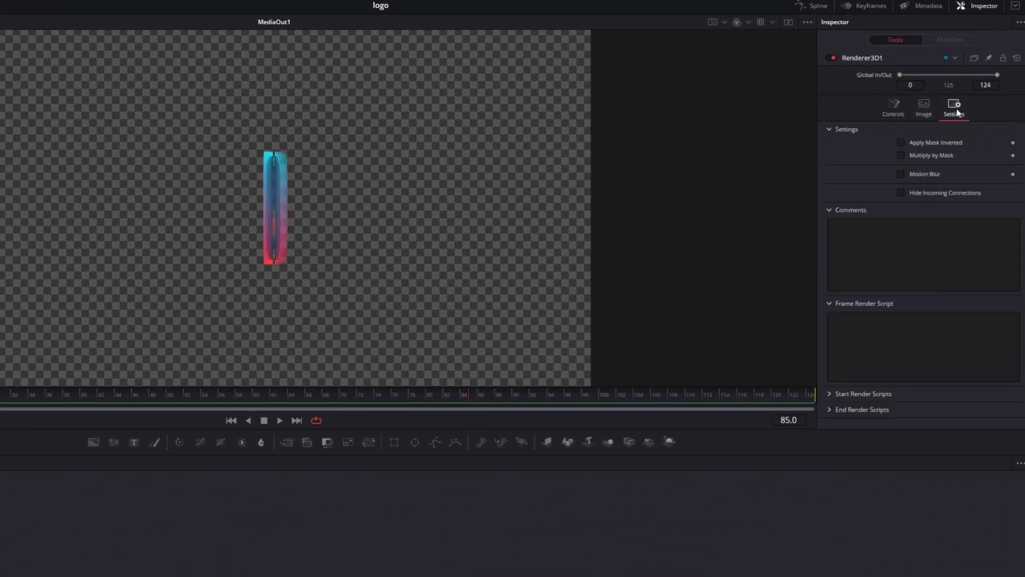
{"action": "left_click", "coordinate": [901, 174]}
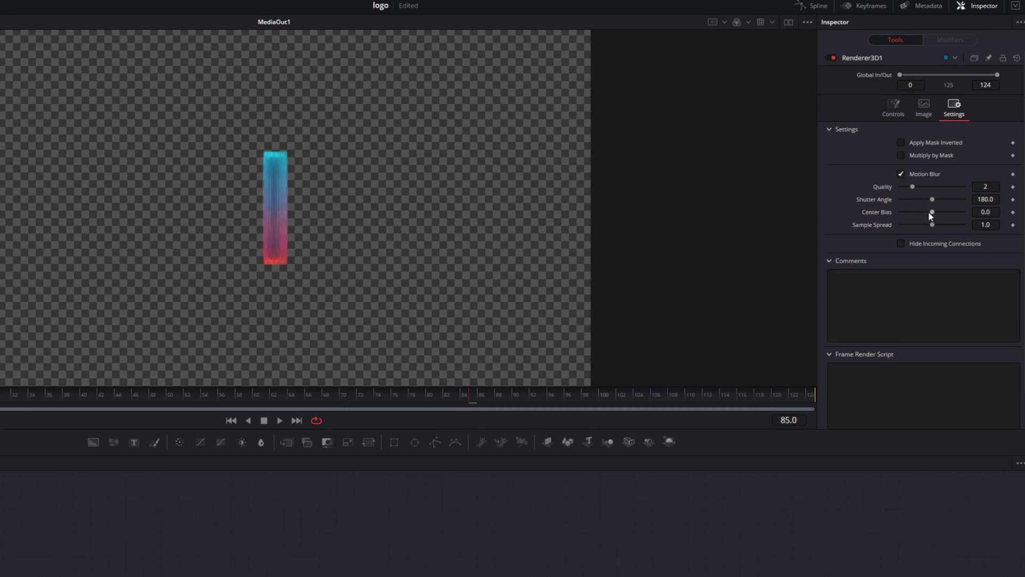
{"action": "left_click_drag", "start_coordinate": [932, 212], "coordinate": [968, 227]}
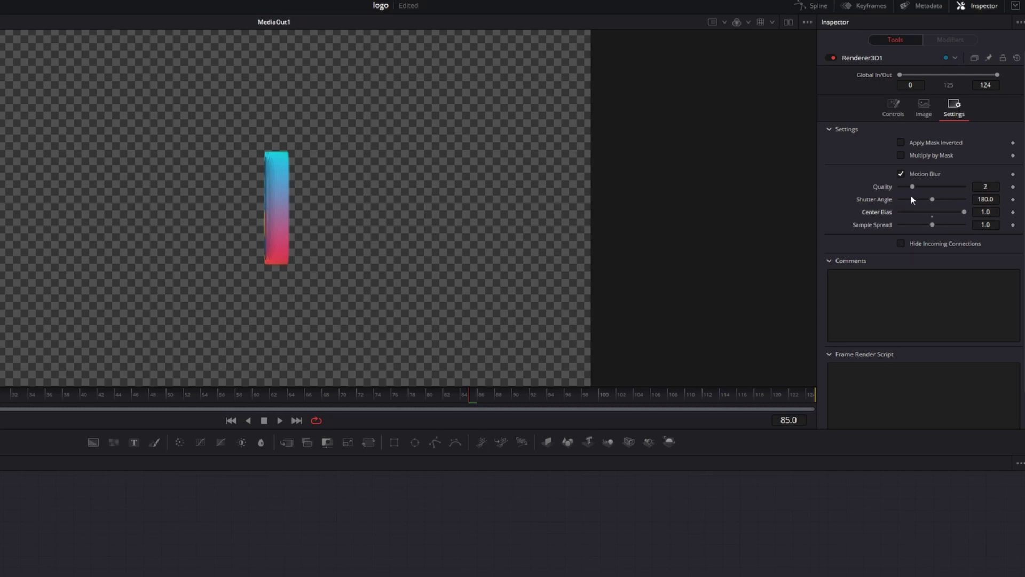
{"action": "left_click_drag", "start_coordinate": [933, 201], "coordinate": [912, 205]}
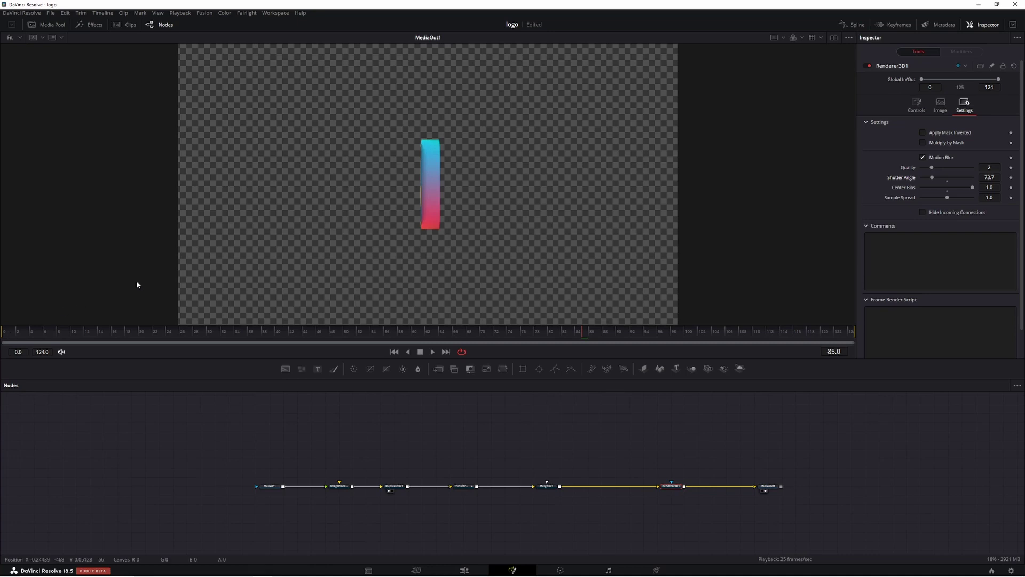
{"action": "left_click_drag", "start_coordinate": [932, 167], "coordinate": [944, 169]}
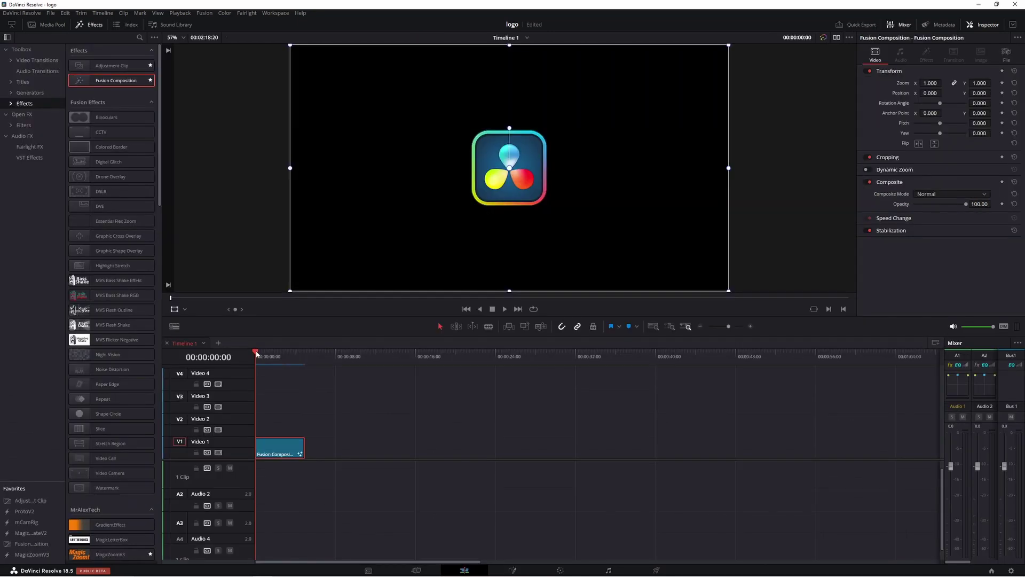
- Preview the composition on the Edit page timeline and add the Resolve FX Glow effect to its clip
{"action": "key", "text": "space"}
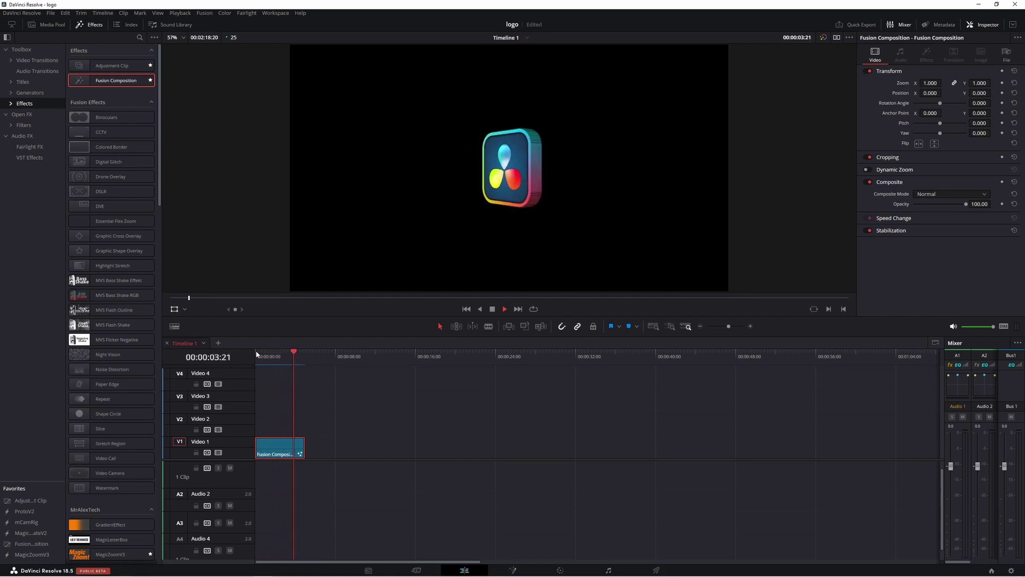
{"action": "key", "text": "space"}
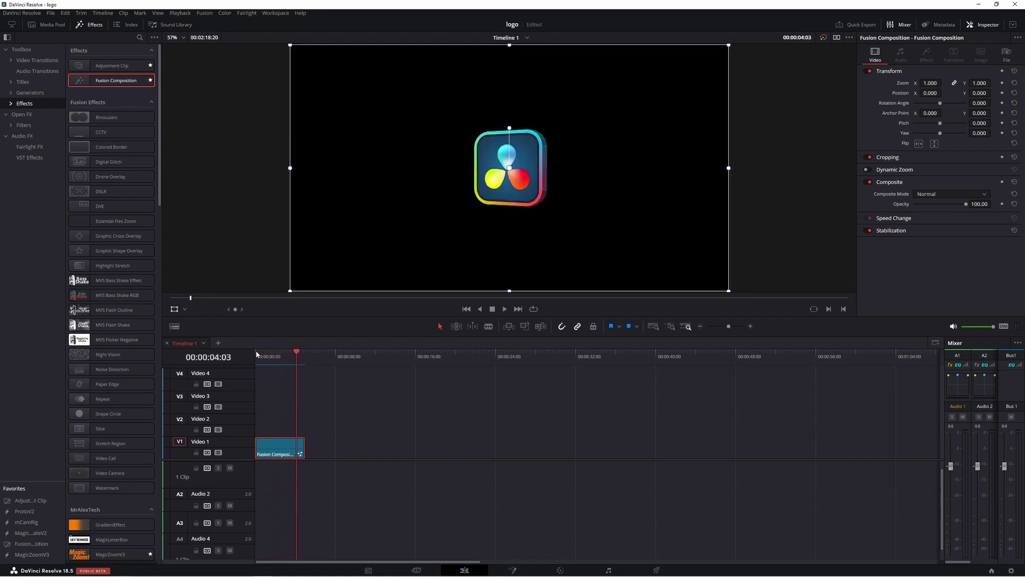
{"action": "left_click", "coordinate": [22, 114]}
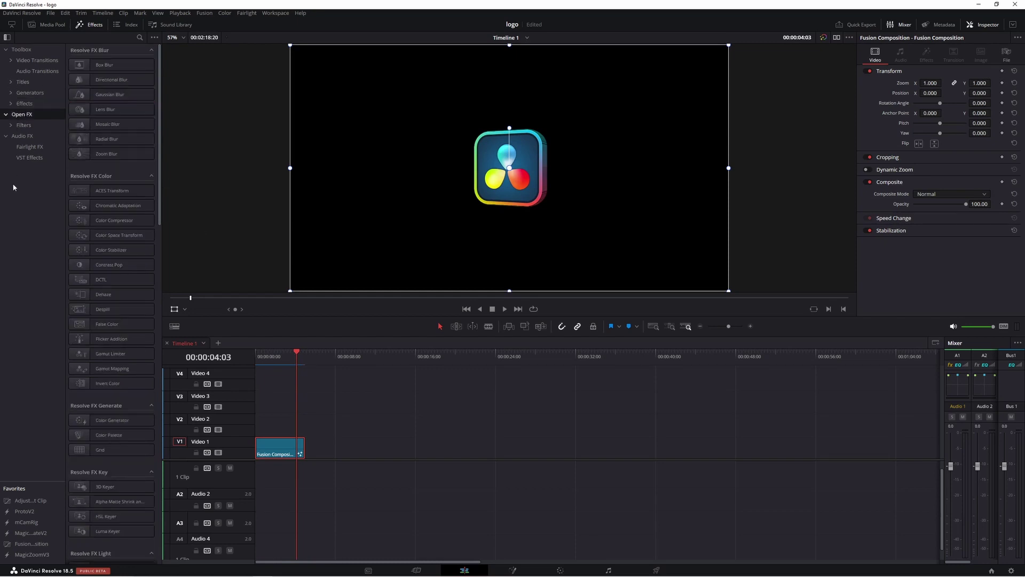
{"action": "scroll", "coordinate": [160, 127], "scroll_direction": "down", "scroll_amount": 5}
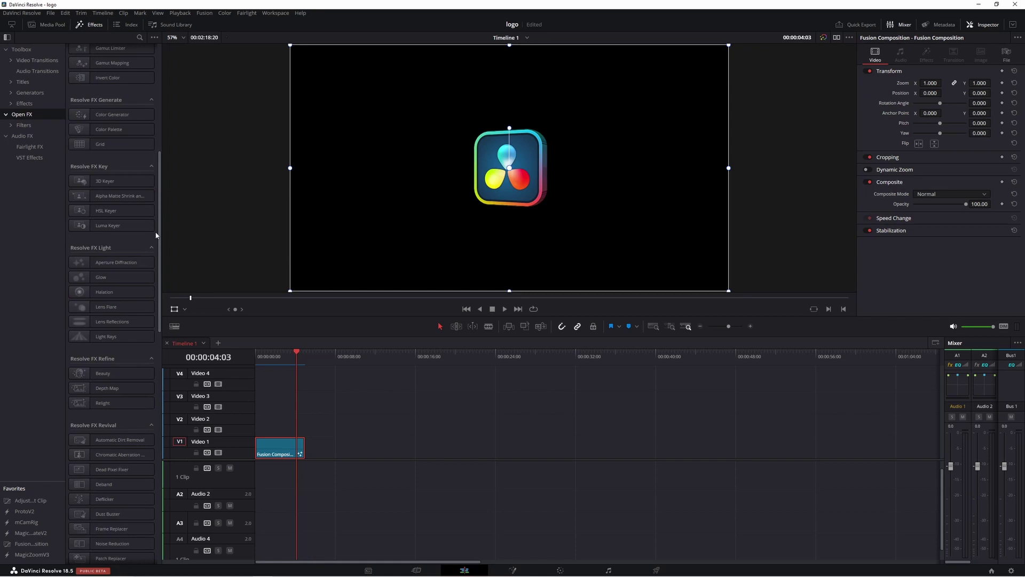
{"action": "left_click_drag", "start_coordinate": [111, 277], "coordinate": [276, 450]}
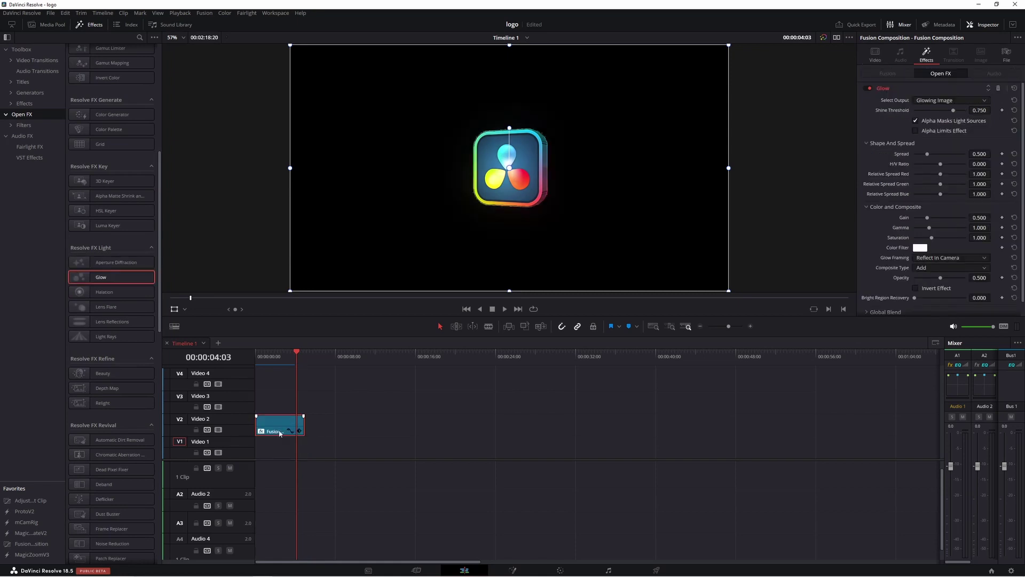
- Place the fox image on Video 1 beneath the composition and enable Alpha Limits Effect on the composition's Glow
{"action": "left_click", "coordinate": [47, 25]}
{"action": "left_click_drag", "start_coordinate": [132, 156], "coordinate": [278, 449]}
{"action": "left_click", "coordinate": [277, 353]}
{"action": "left_click_drag", "start_coordinate": [277, 353], "coordinate": [275, 357]}
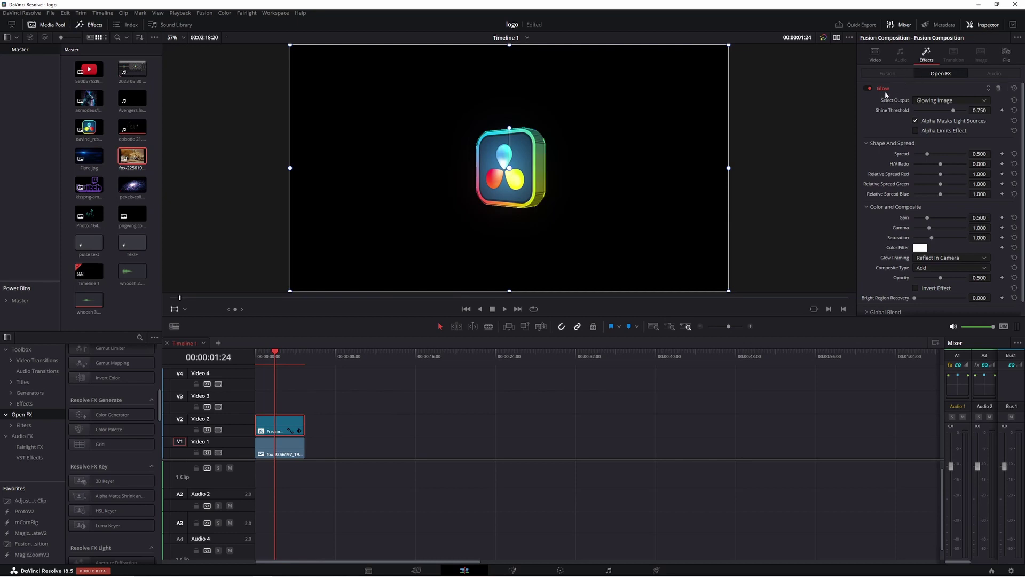
{"action": "left_click", "coordinate": [917, 133]}
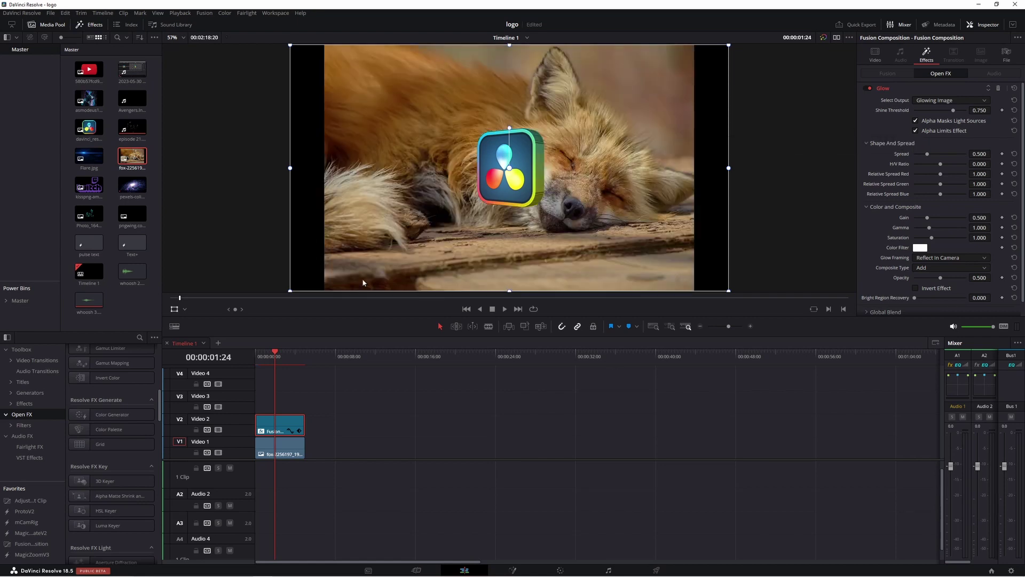
- Change the fox image's scaling mode so that the picture fills the whole frame
{"action": "left_click", "coordinate": [291, 450]}
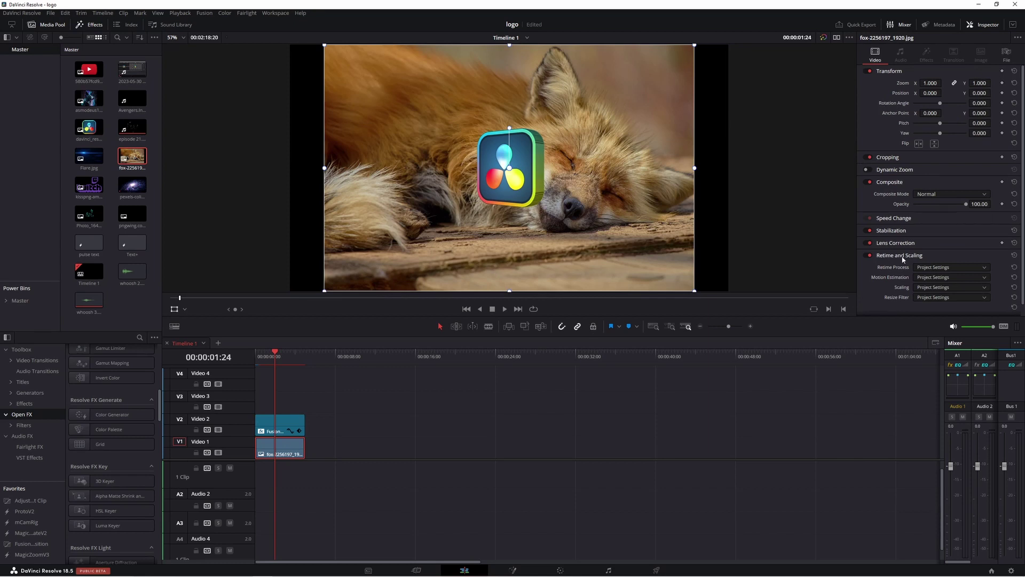
{"action": "left_click", "coordinate": [932, 287]}
{"action": "left_click", "coordinate": [929, 323]}
- Scale the logo composition to about 0.606 zoom and move it to about X -696, Y -359
{"action": "left_click", "coordinate": [735, 46]}
{"action": "left_click_drag", "start_coordinate": [729, 47], "coordinate": [644, 92]}
{"action": "left_click_drag", "start_coordinate": [574, 164], "coordinate": [414, 247]}
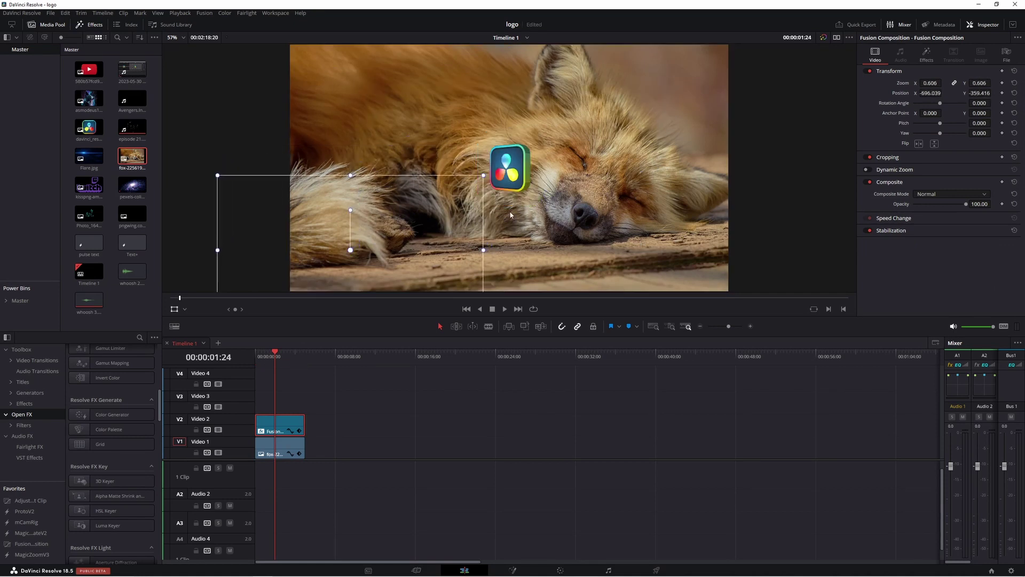
- Switch to the Fusion page and open the Jitter settings of Duplicate3D1 with Merge3D1 shown in the viewer
{"action": "key", "text": "shift+5"}
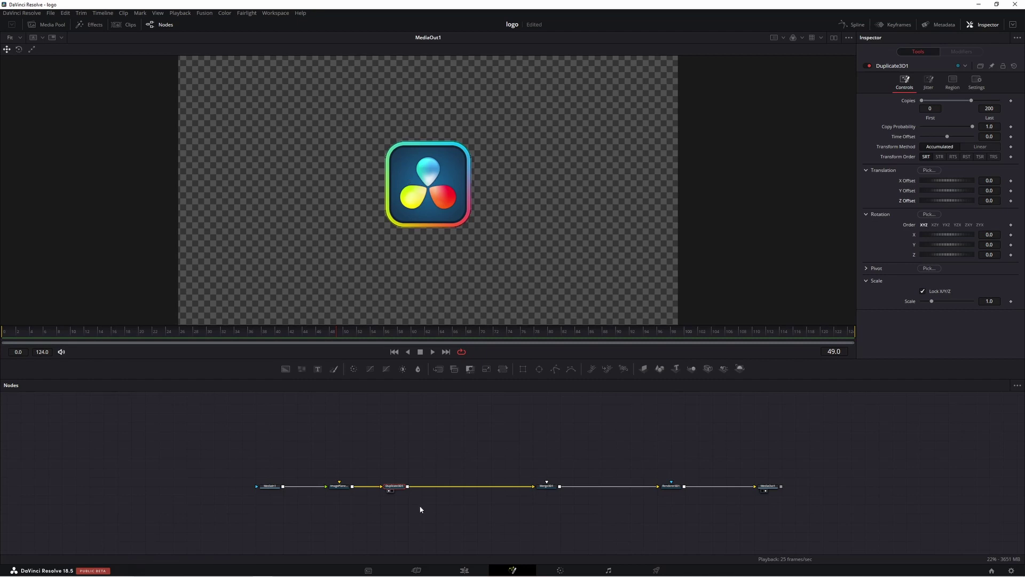
{"action": "left_click_drag", "start_coordinate": [848, 446], "coordinate": [114, 536]}
{"action": "left_click", "coordinate": [671, 486]}
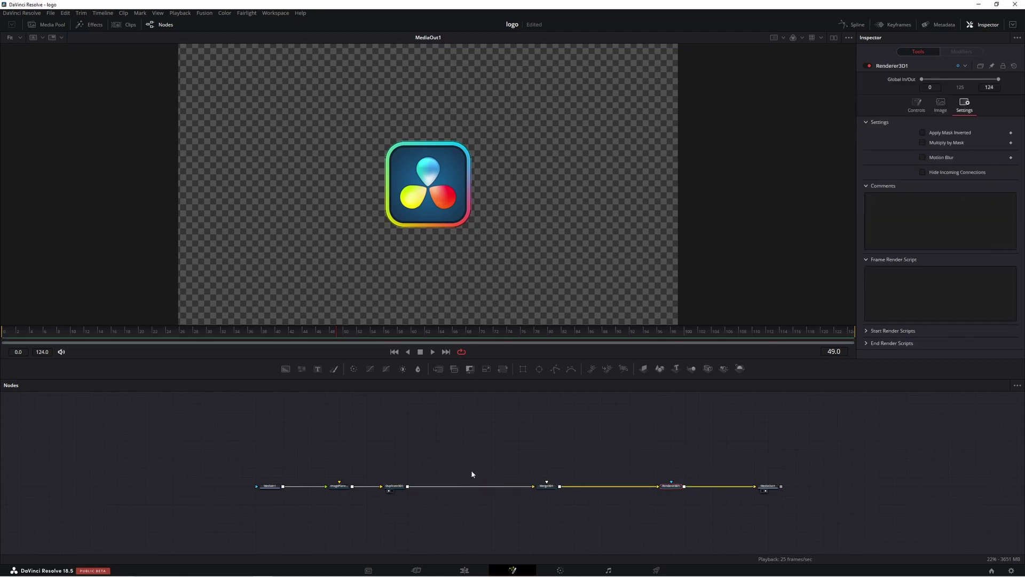
{"action": "left_click", "coordinate": [398, 486]}
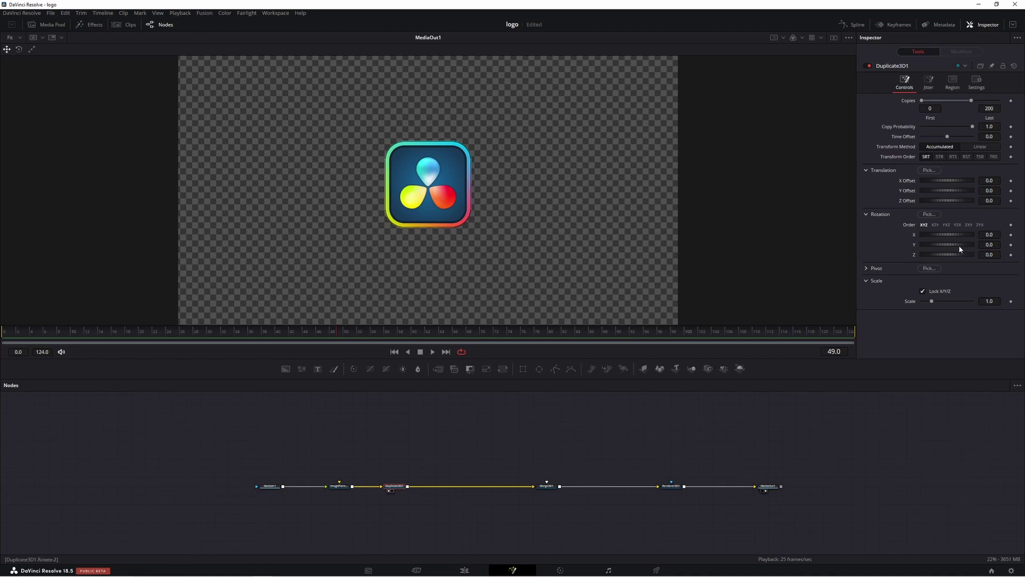
{"action": "left_click", "coordinate": [928, 83]}
{"action": "key", "text": "1"}
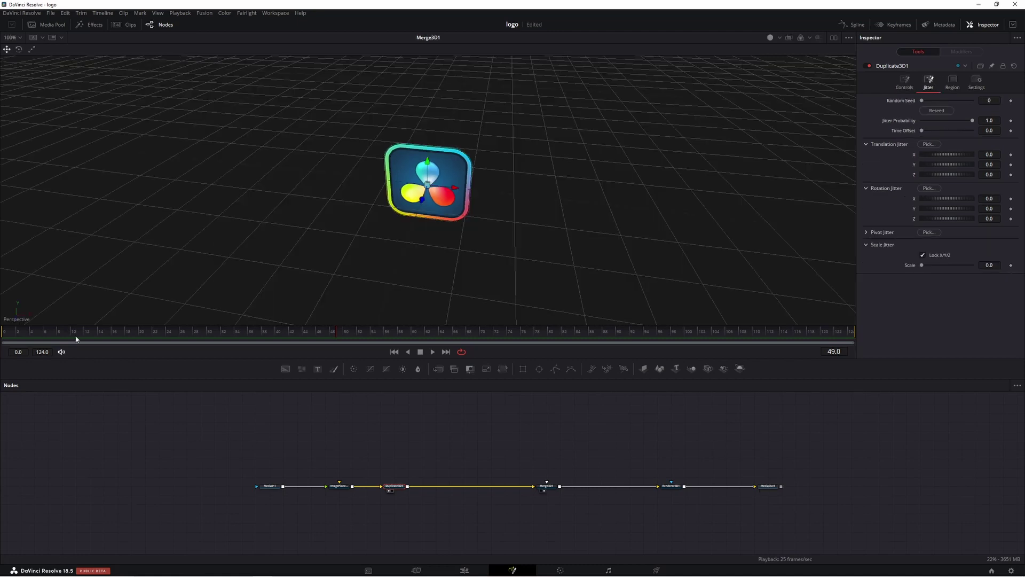
- Set keyframes for the X, Y and Z Translation Jitter at frame 10 and show MediaOut1 in the viewer
{"action": "left_click", "coordinate": [73, 332]}
{"action": "left_click", "coordinate": [1012, 155]}
{"action": "left_click", "coordinate": [1011, 165]}
{"action": "left_click", "coordinate": [1012, 174]}
{"action": "left_click_drag", "start_coordinate": [764, 484], "coordinate": [748, 463]}
{"action": "key", "text": "ctrl+z"}
{"action": "key", "text": "1"}
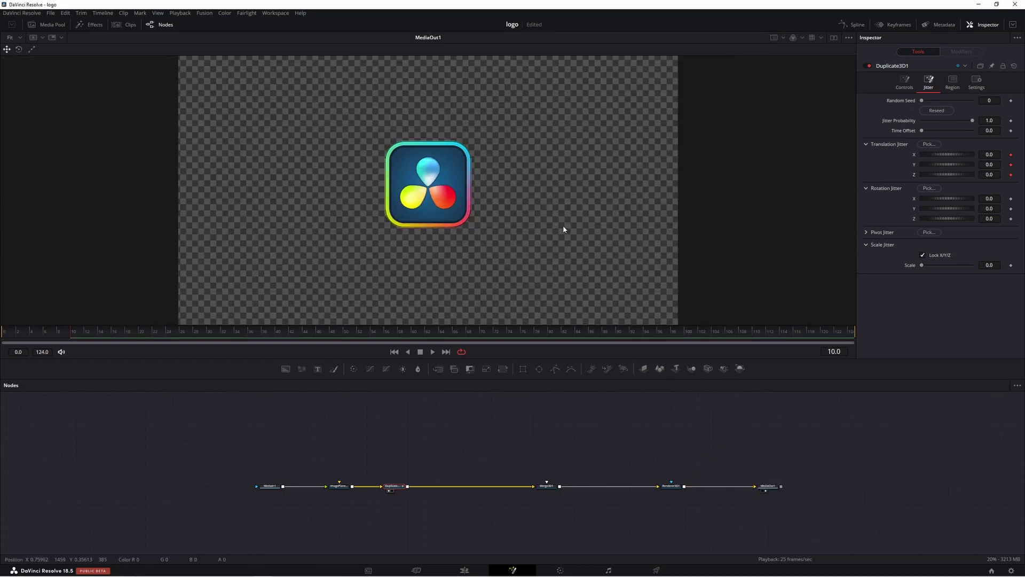
- At frame 110, set the Translation Jitter to about X 2.58, Y 1.797 and Z 0.826, and play the animation
{"action": "left_click", "coordinate": [752, 334]}
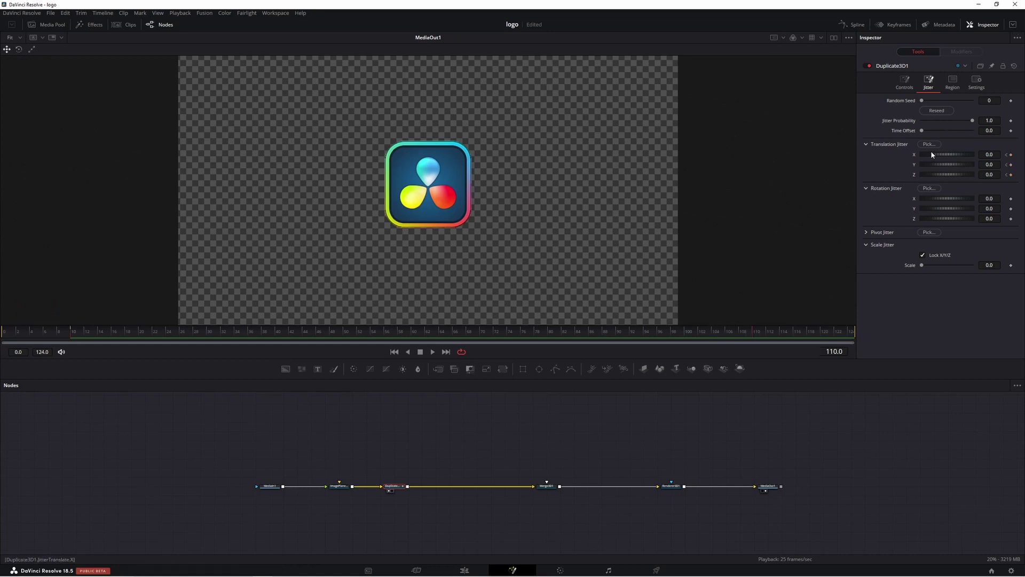
{"action": "left_click_drag", "start_coordinate": [932, 155], "coordinate": [957, 176]}
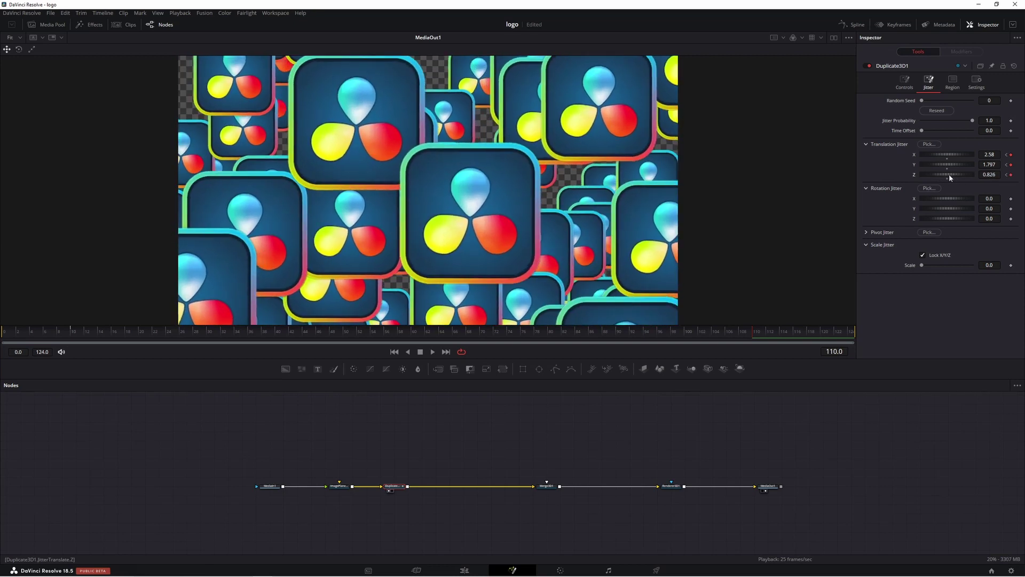
{"action": "left_click", "coordinate": [433, 353]}
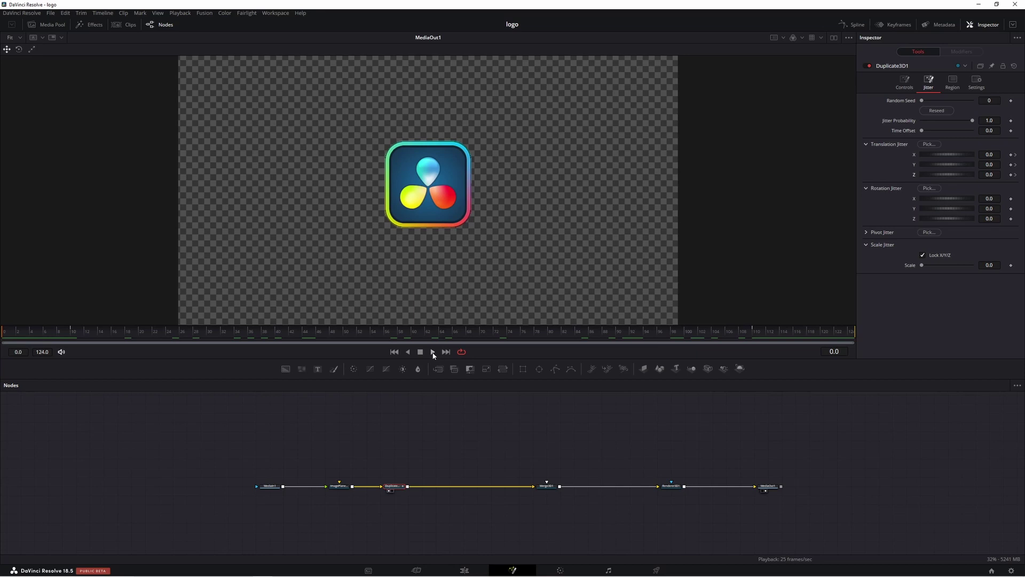
{"action": "left_click", "coordinate": [434, 352]}
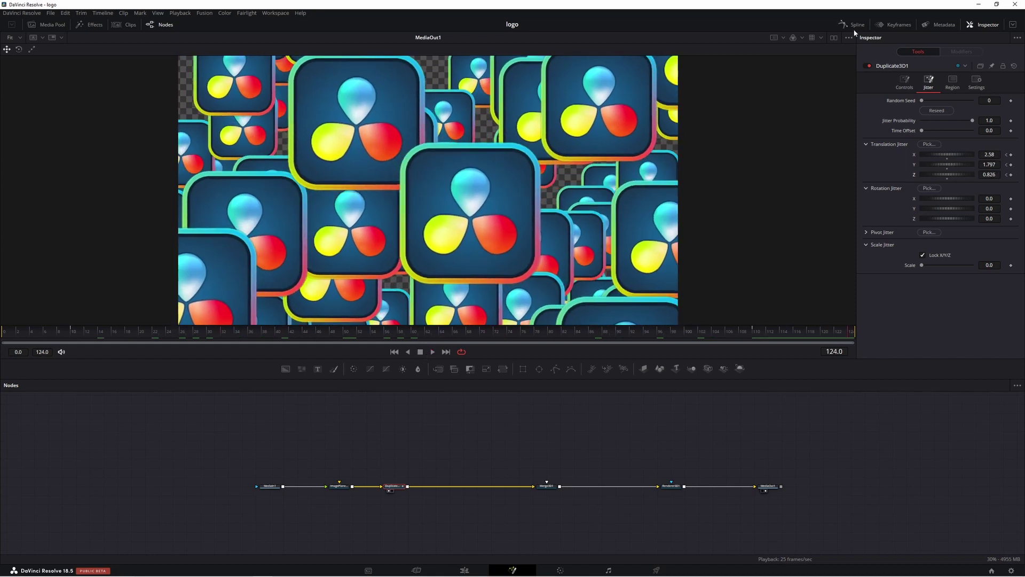
- Smooth all keyframes of Duplicate3D1's X, Y and Z Offset curves in the Spline editor and save the project
{"action": "left_click", "coordinate": [857, 25]}
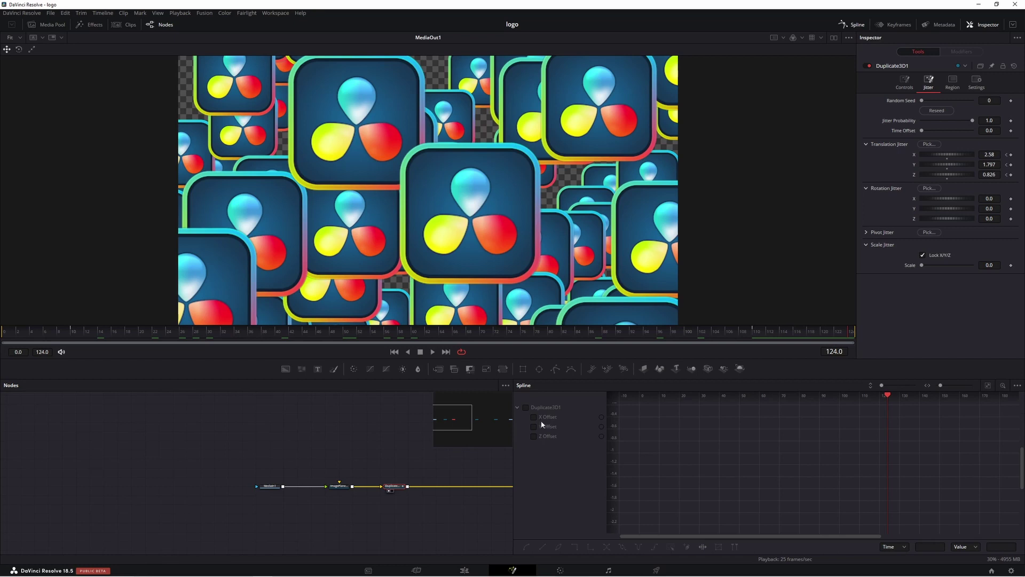
{"action": "left_click", "coordinate": [526, 407]}
{"action": "left_click", "coordinate": [988, 385]}
{"action": "left_click_drag", "start_coordinate": [1004, 411], "coordinate": [636, 534]}
{"action": "left_click", "coordinate": [527, 547]}
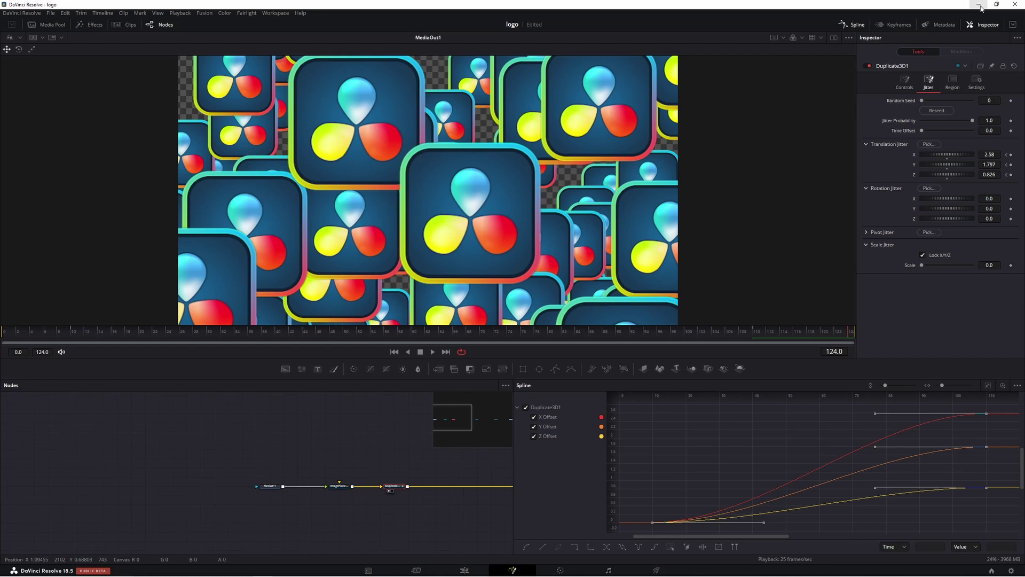
{"action": "key", "text": "ctrl+s"}
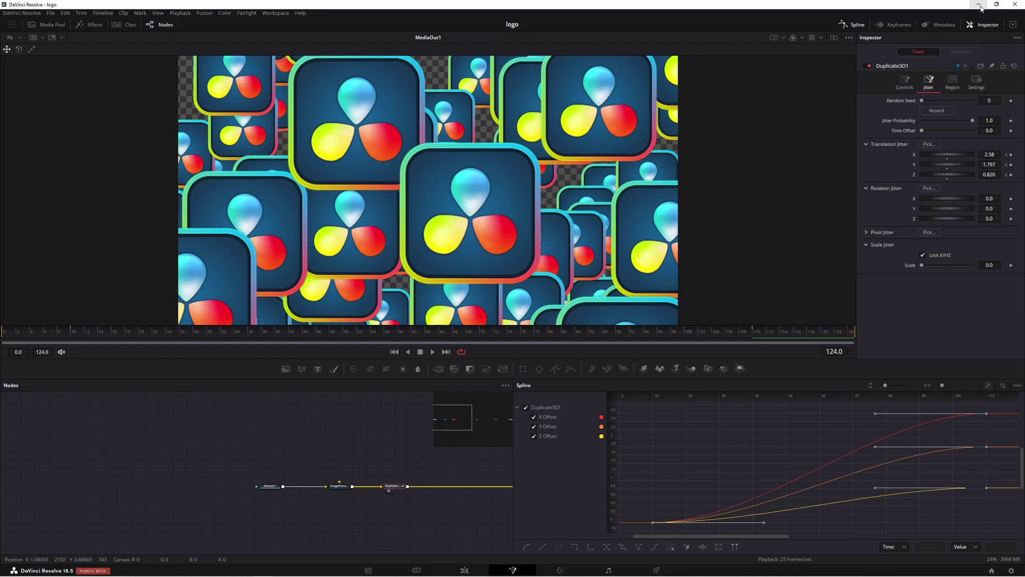